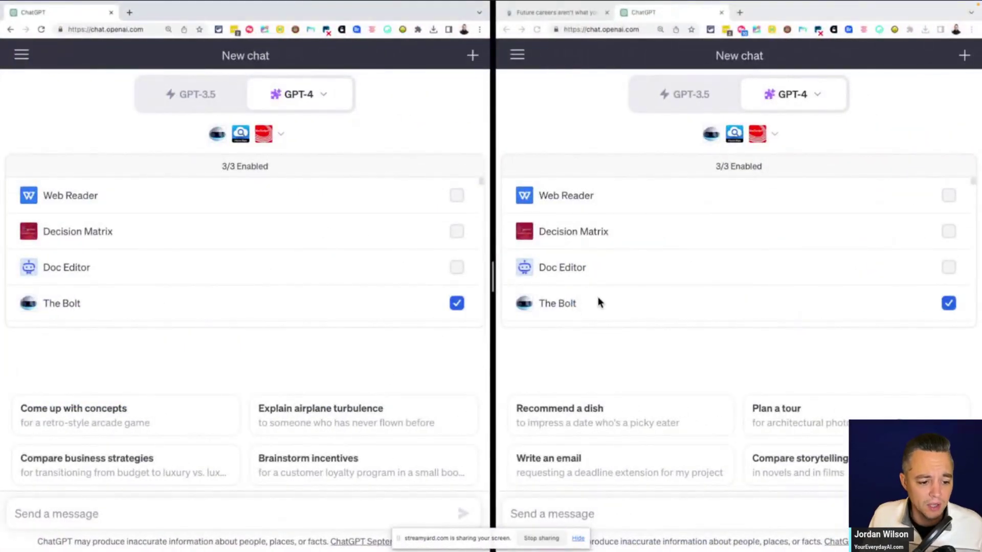
Show the 'Future careers aren't what you think with AI' newsletter issue and scroll through it.
left_click(591, 308)
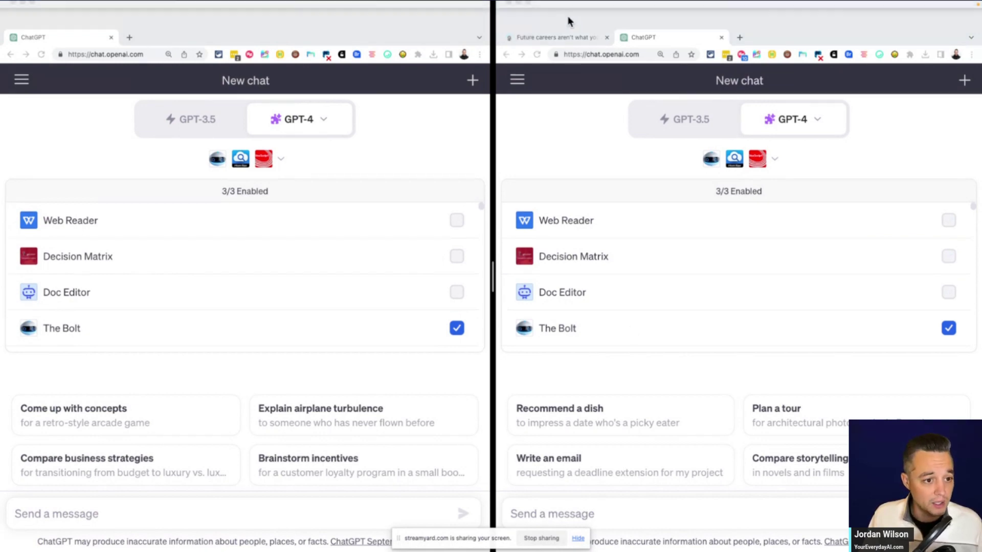
left_click(576, 13)
scroll(680, 276, "down", 20)
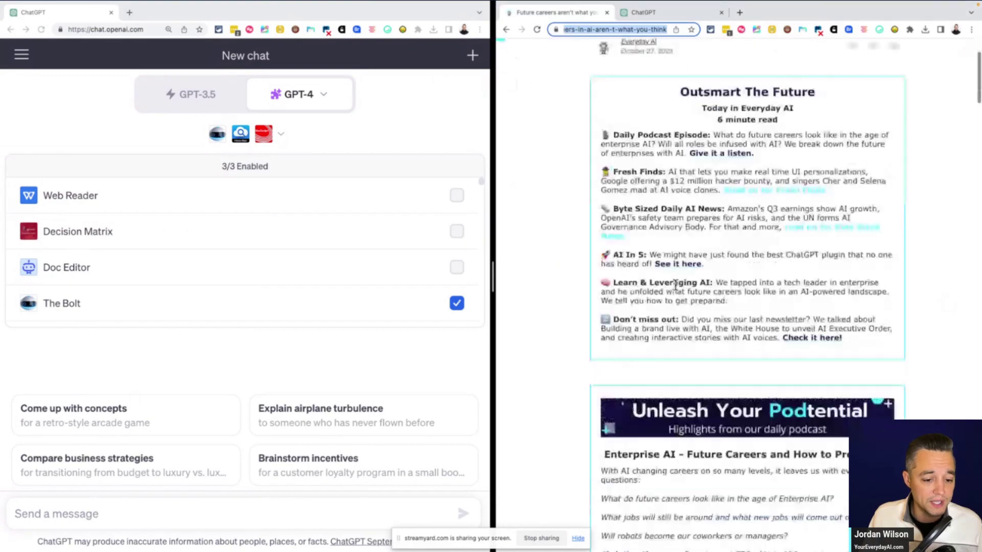
scroll(680, 276, "down", 15)
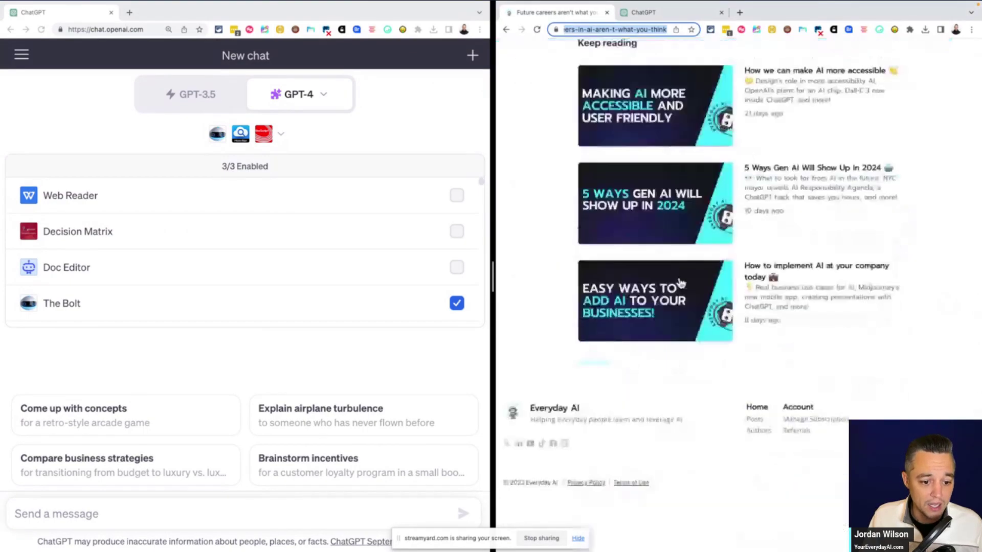
scroll(670, 275, "up", 20)
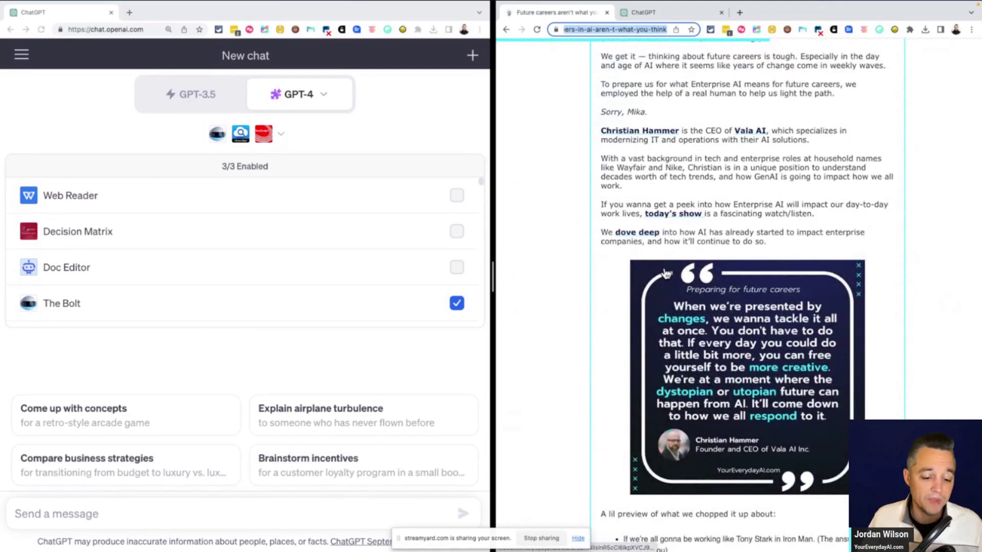
scroll(662, 269, "up", 20)
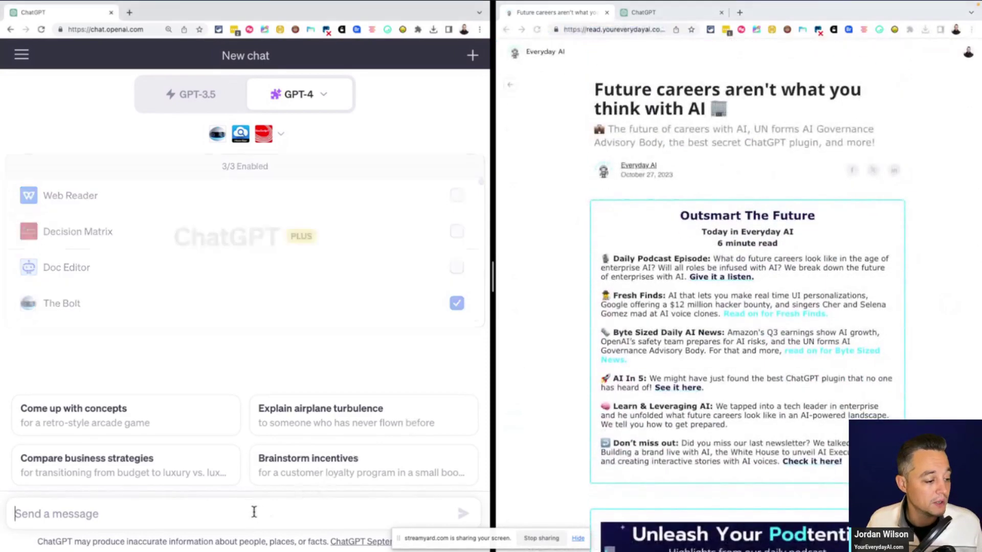
Send The Bolt the style-analysis prompt with the saved tone renamed from Jordan2 to Jordan3.
left_click(254, 511)
key("super+v")
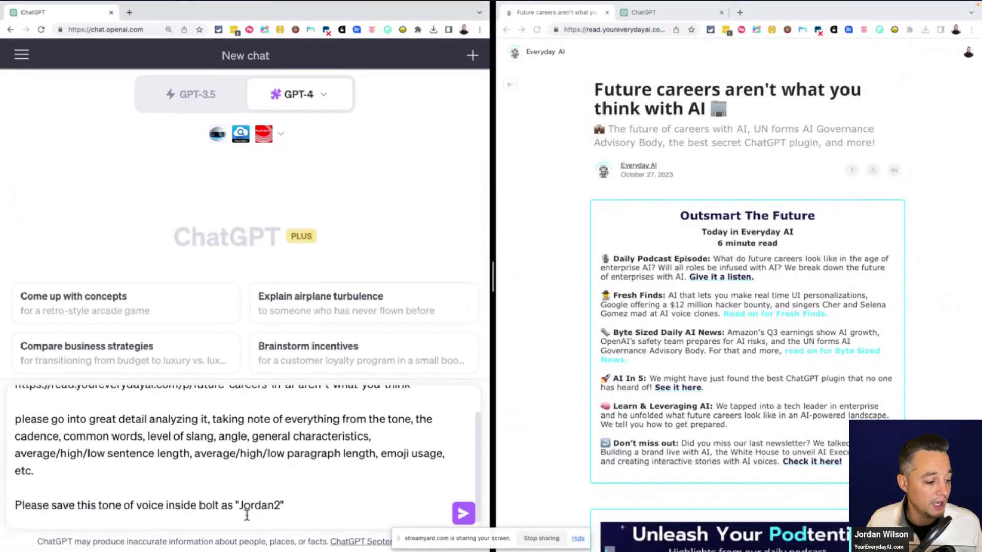
left_click_drag(282, 507, 276, 507)
type("3")
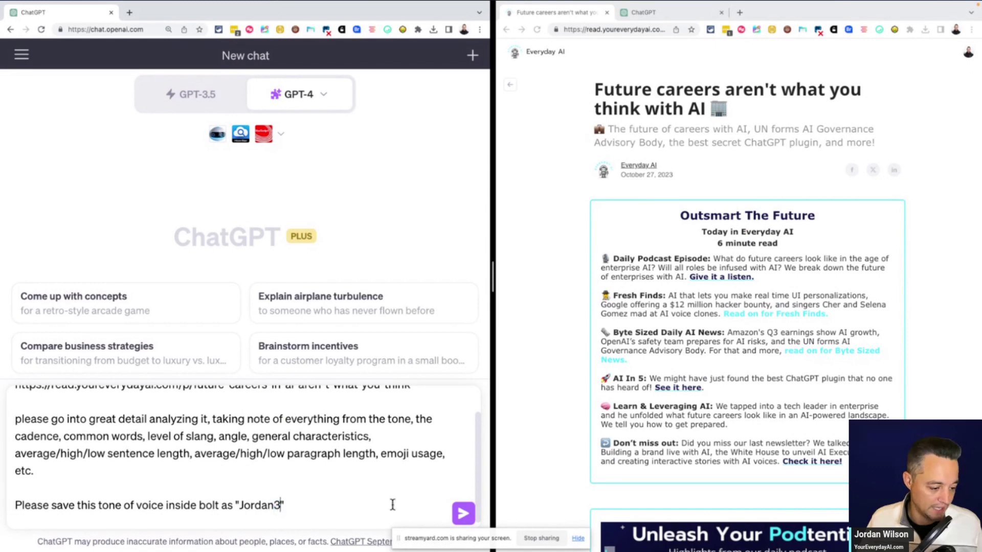
left_click(463, 514)
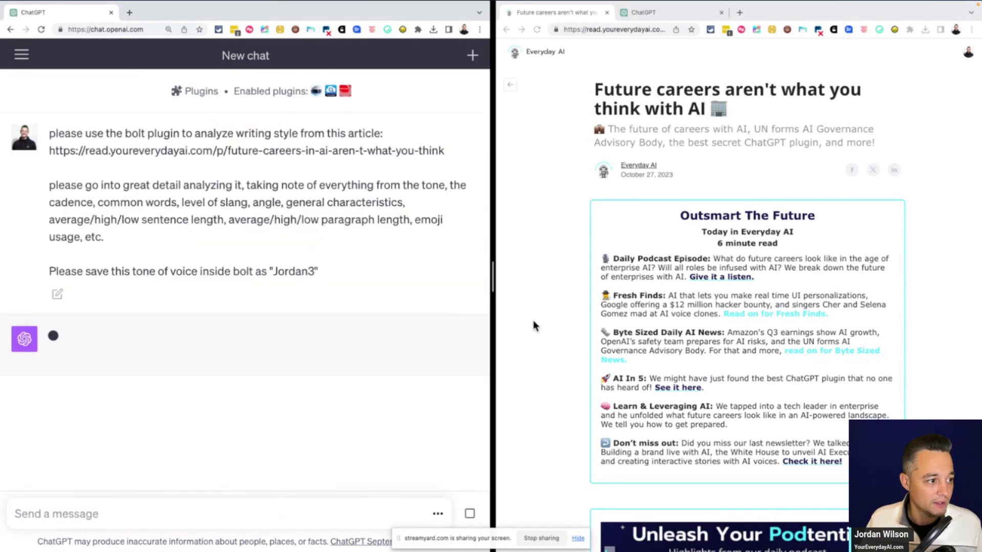
left_click(662, 14)
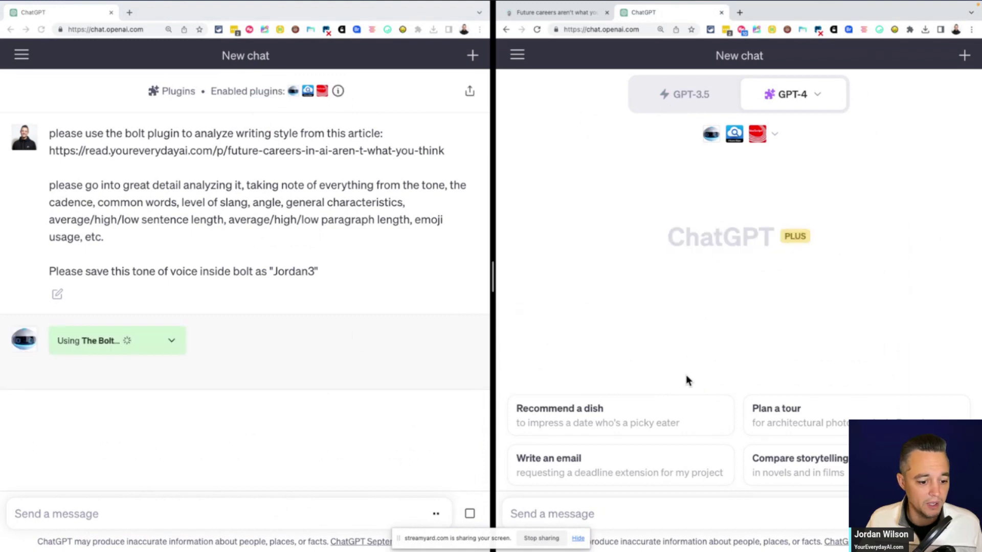
left_click(623, 516)
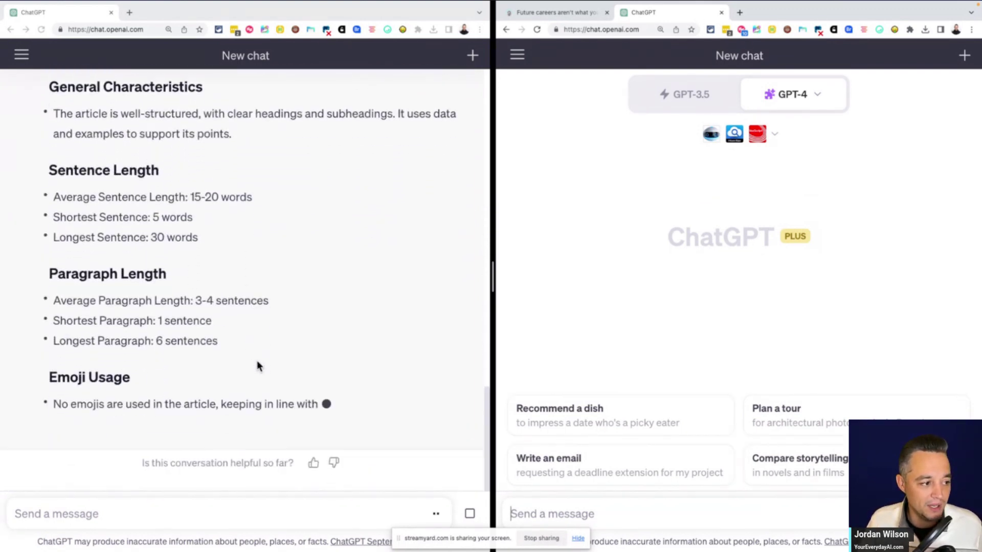
scroll(259, 367, "up", 10)
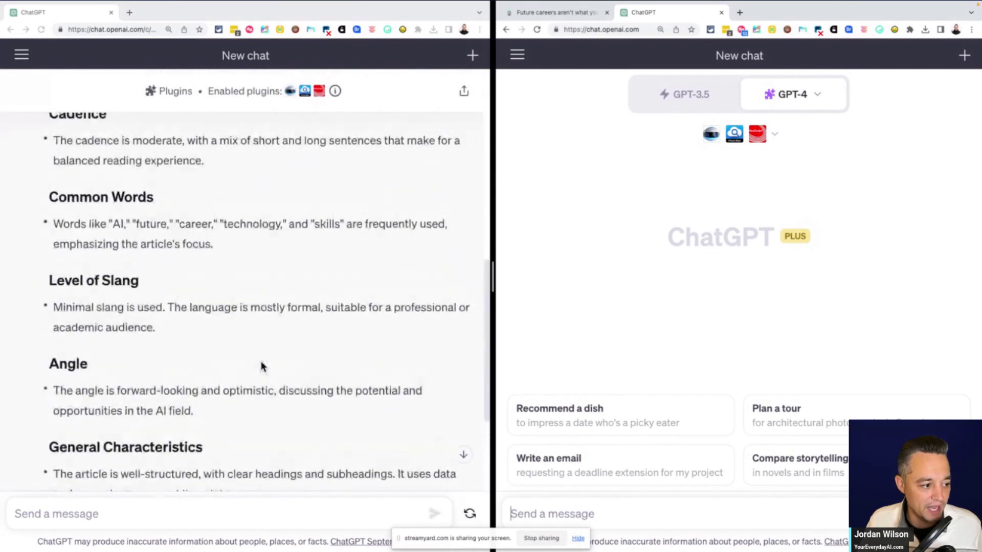
scroll(262, 366, "down", 7)
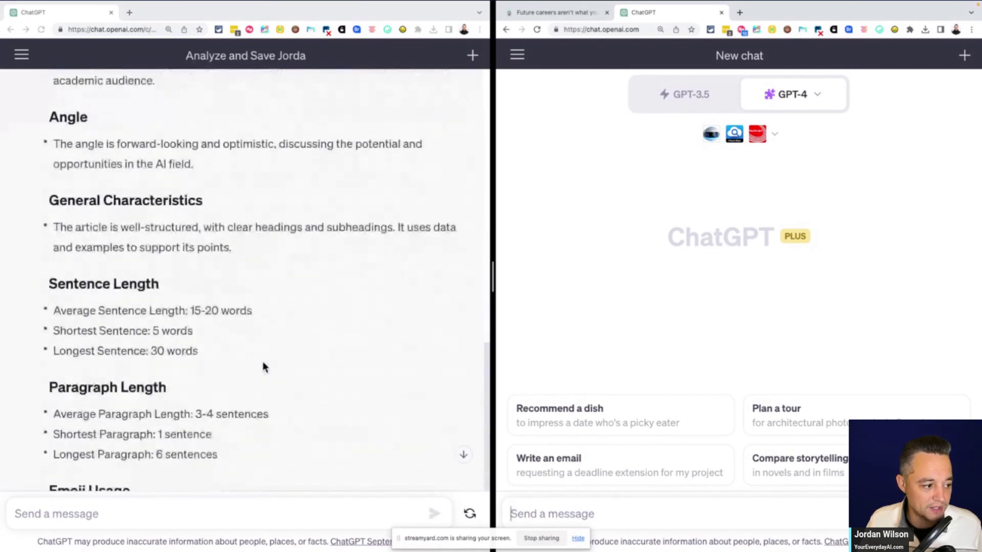
scroll(263, 366, "down", 4)
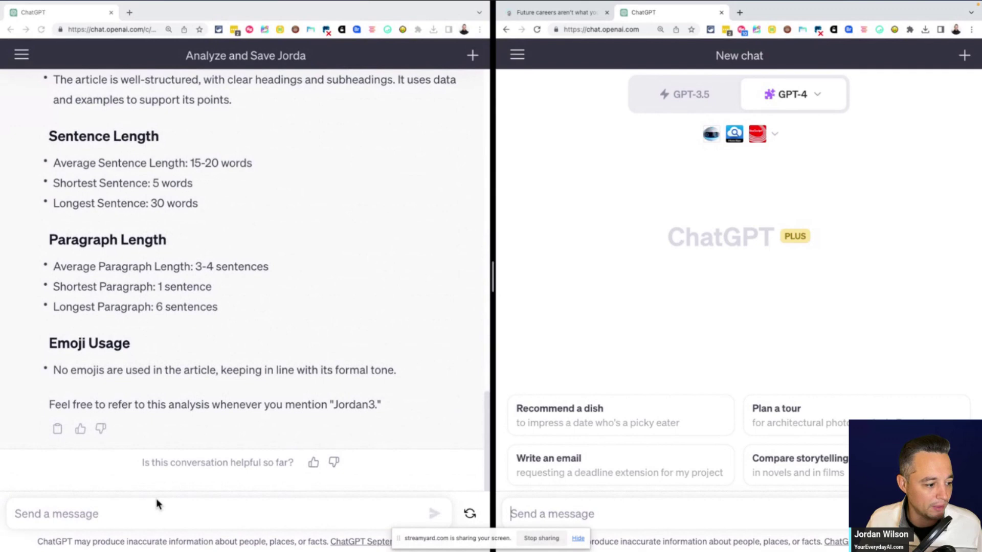
left_click(158, 522)
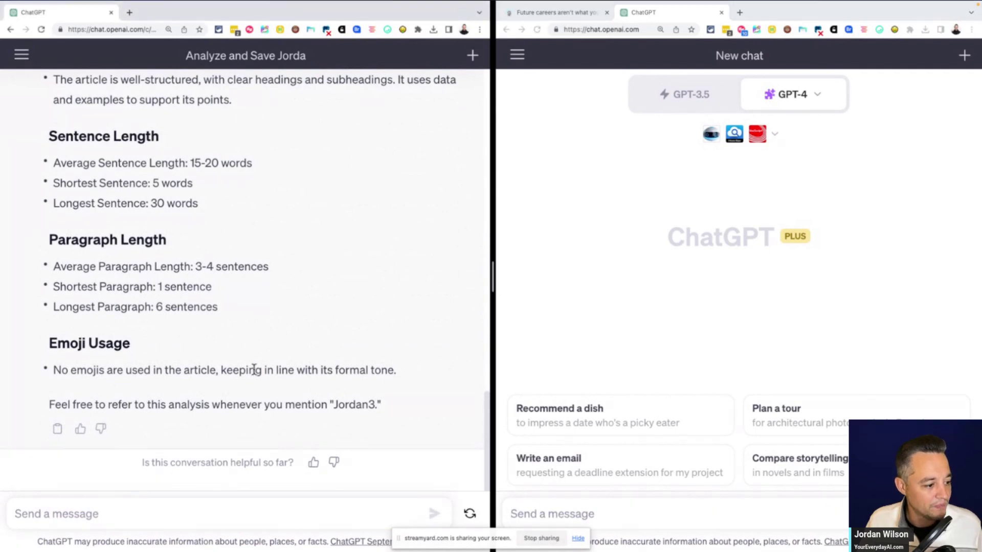
left_click_drag(385, 405, 97, 404)
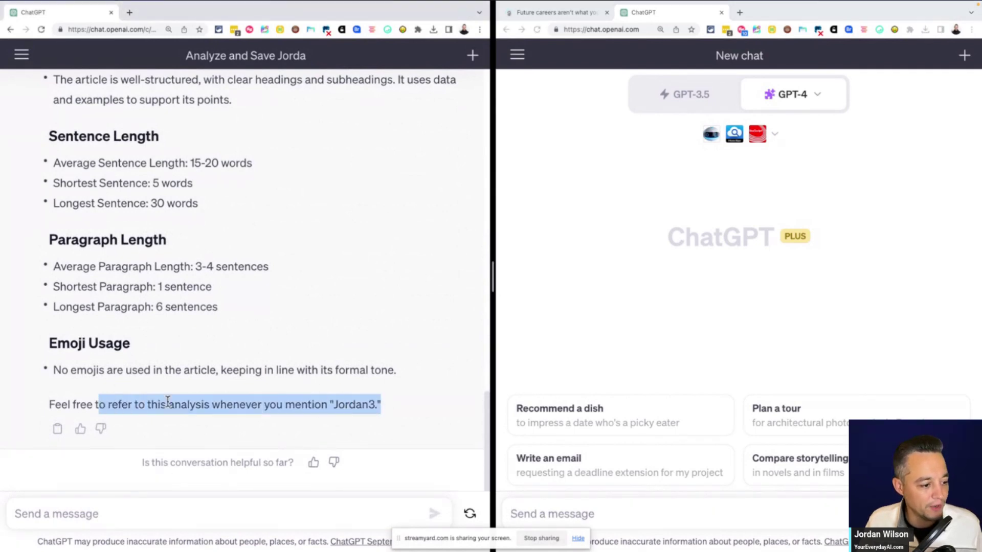
left_click_drag(169, 404, 188, 404)
left_click(250, 407)
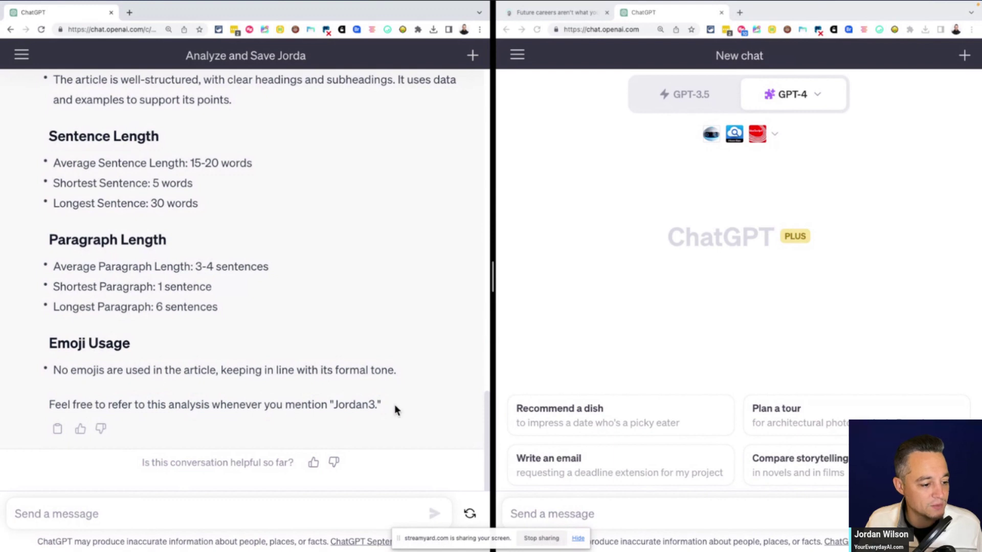
left_click(551, 344)
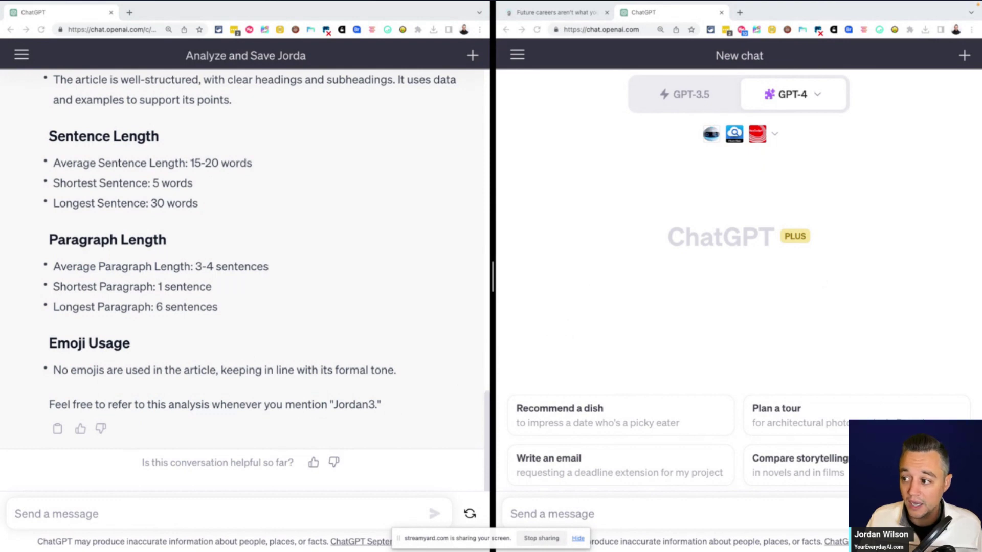
Dock the Gizmodo music-label lawsuit article as a tab beside the new ChatGPT chat.
left_click_drag(684, 38, 696, 15)
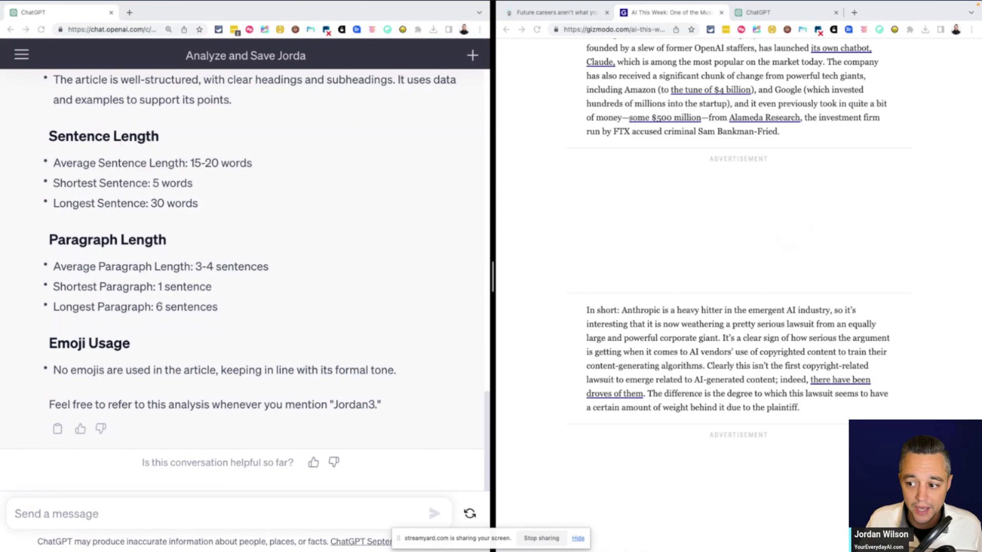
scroll(716, 187, "up", 15)
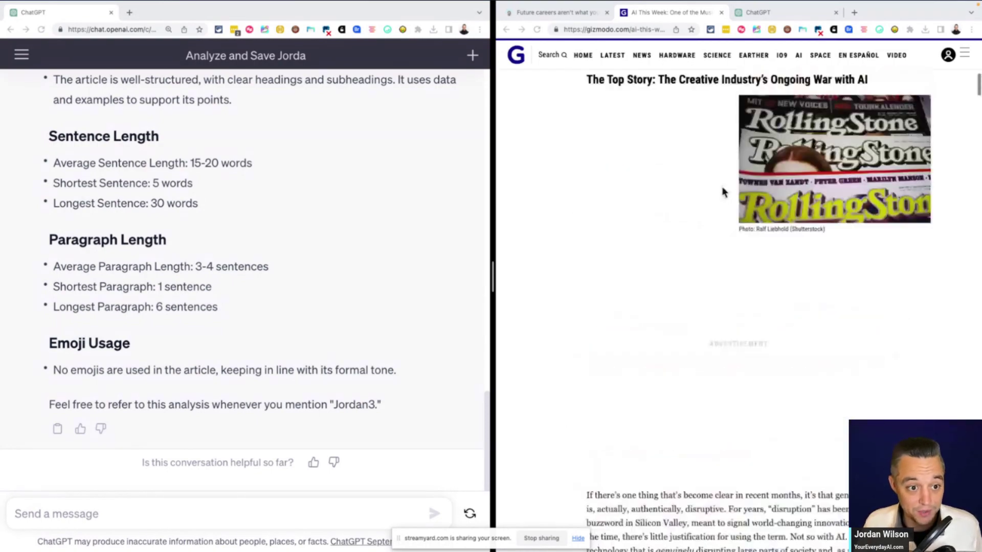
scroll(711, 136, "down", 1)
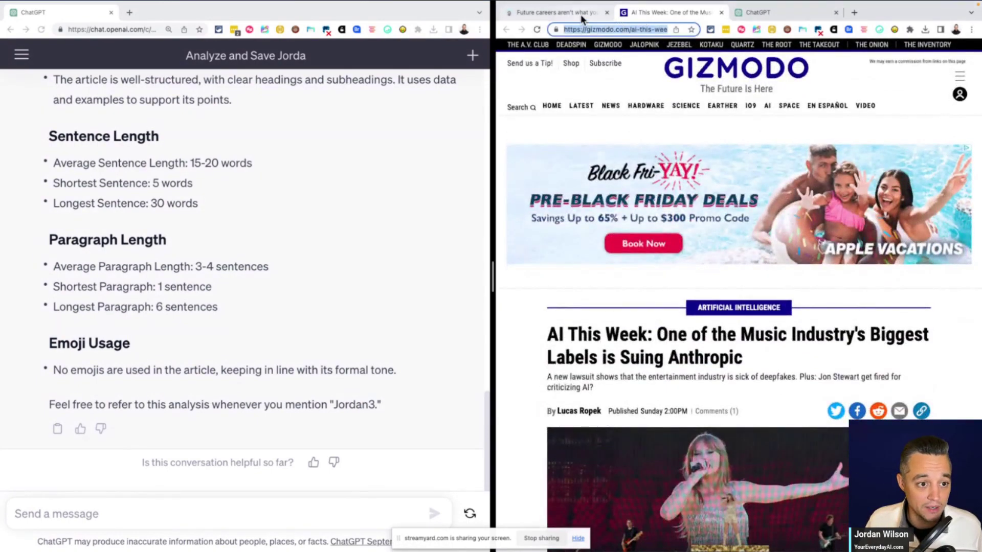
left_click(547, 13)
left_click(757, 12)
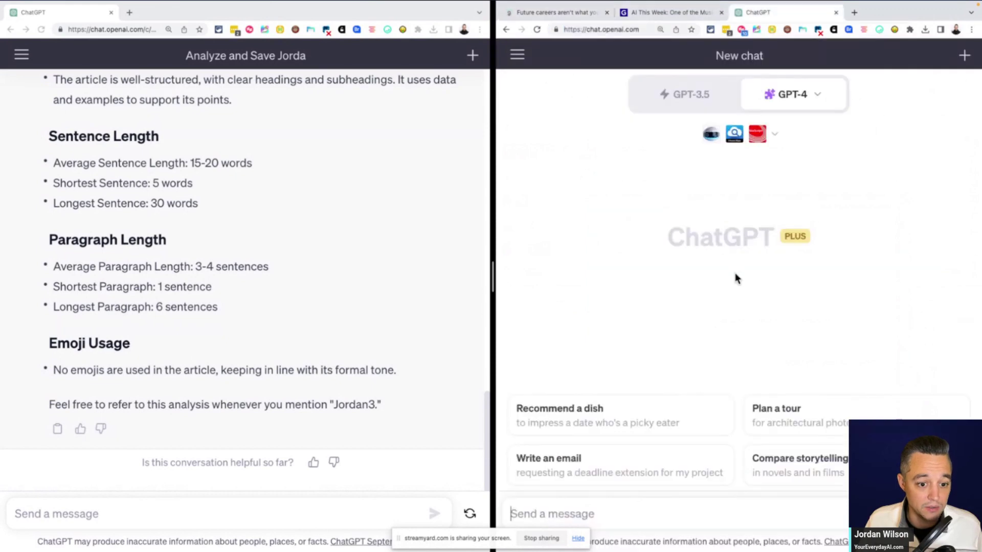
Reload the new chat and confirm The Bolt plugin is enabled.
left_click(537, 30)
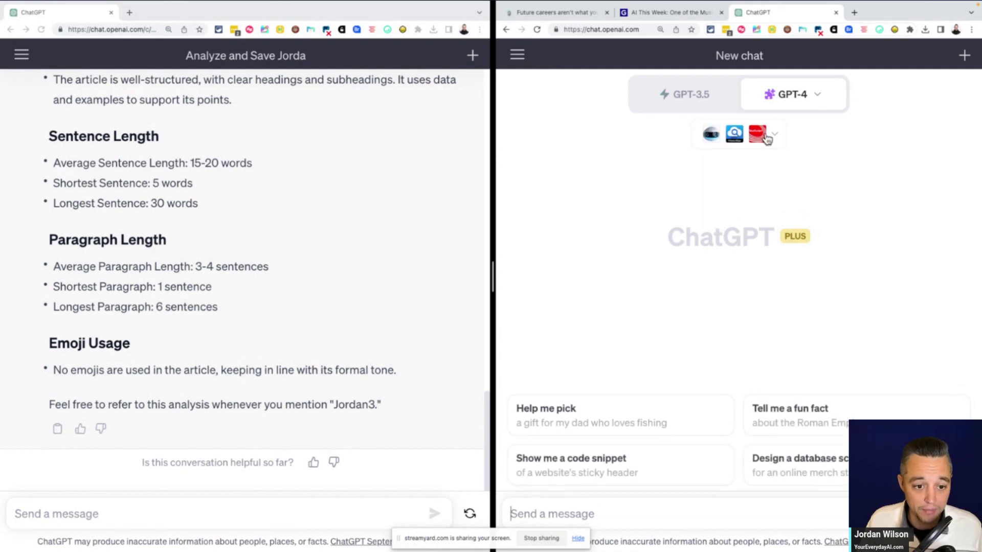
left_click(713, 135)
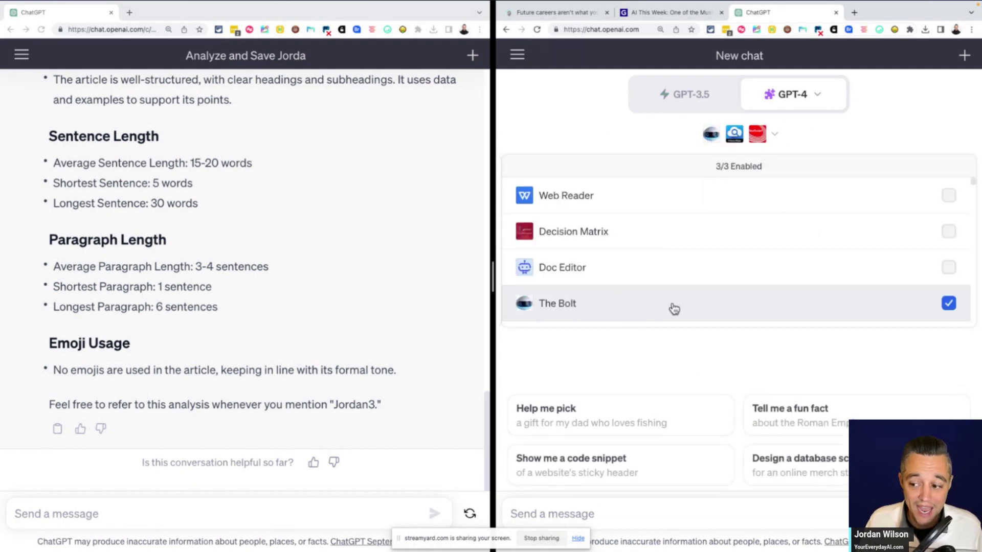
left_click(599, 513)
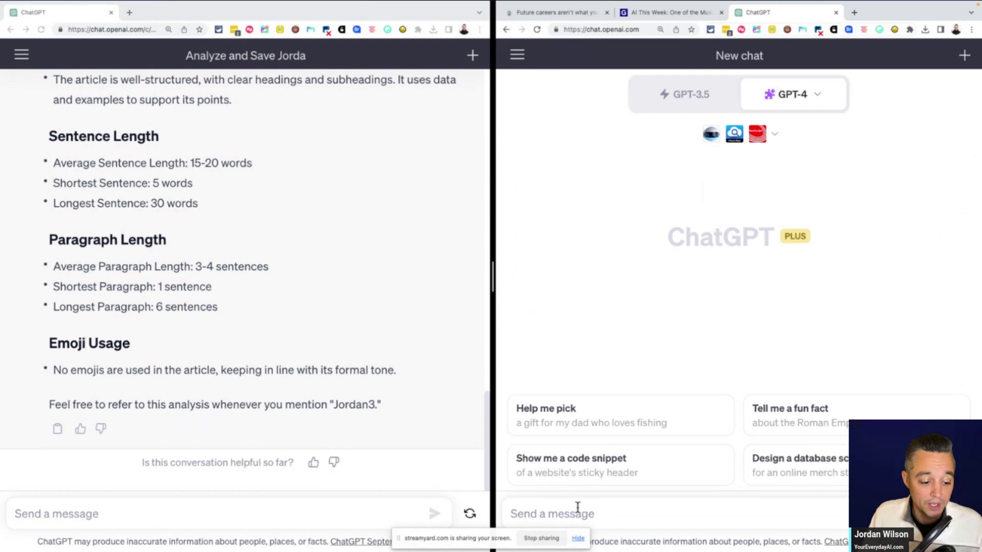
Ask The Bolt to rewrite the pasted Gizmodo article in the "jordan 3" tone, then view the article.
type("using t")
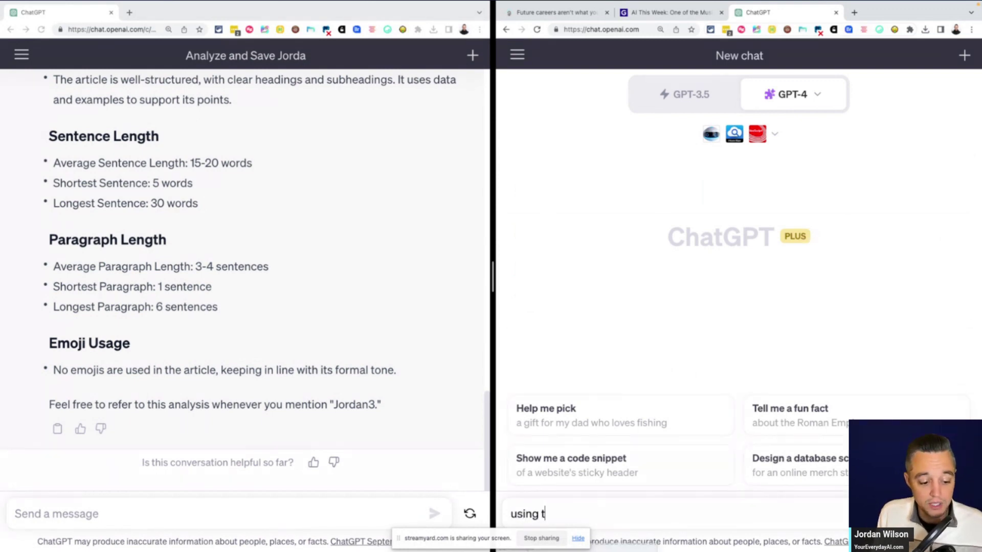
type("he bolt plugin")
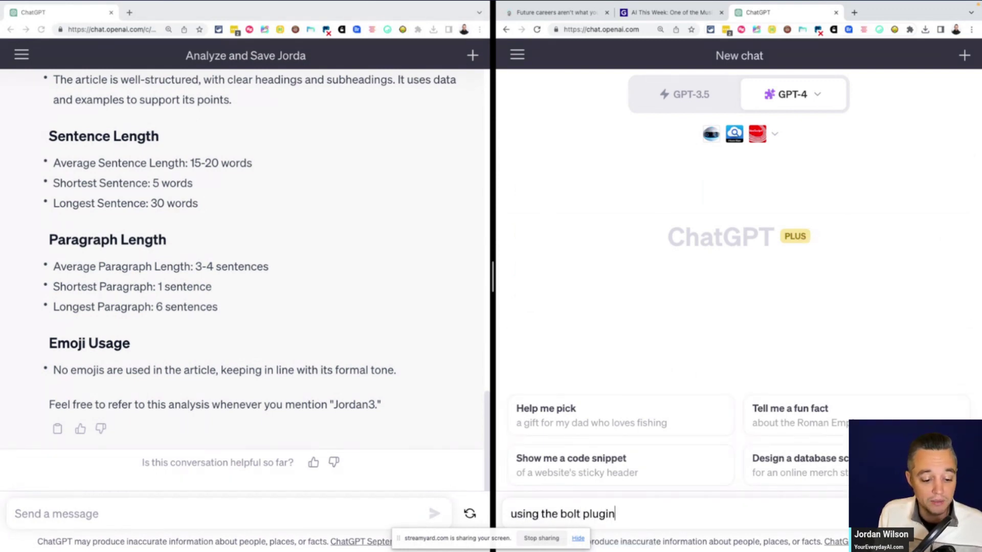
type(", please rewrite thie")
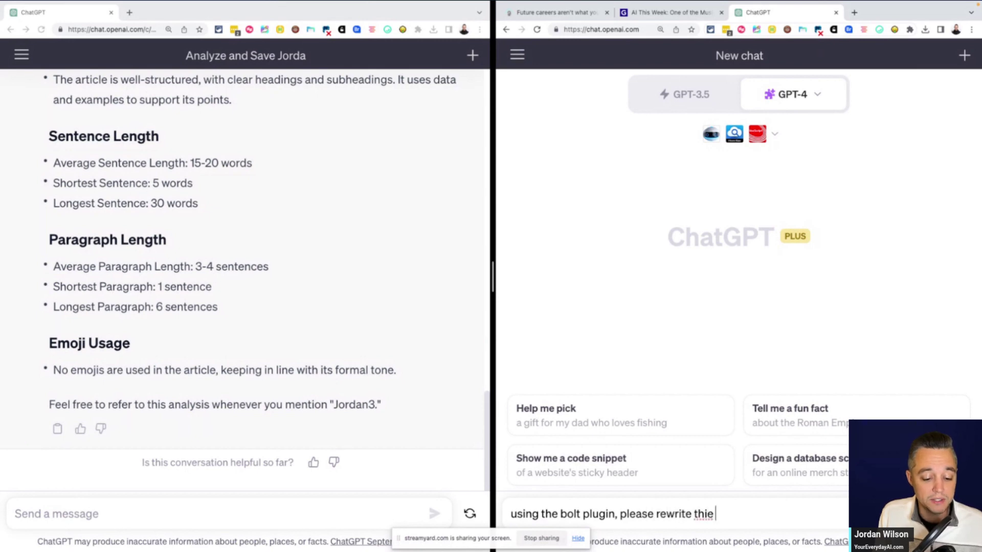
key("BackSpace")
type("s ")
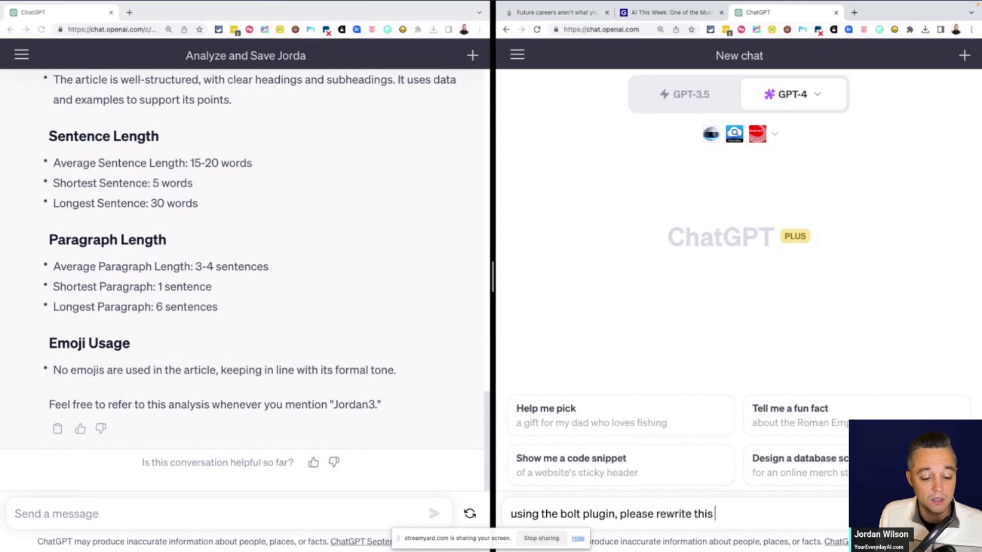
type("article in the \"")
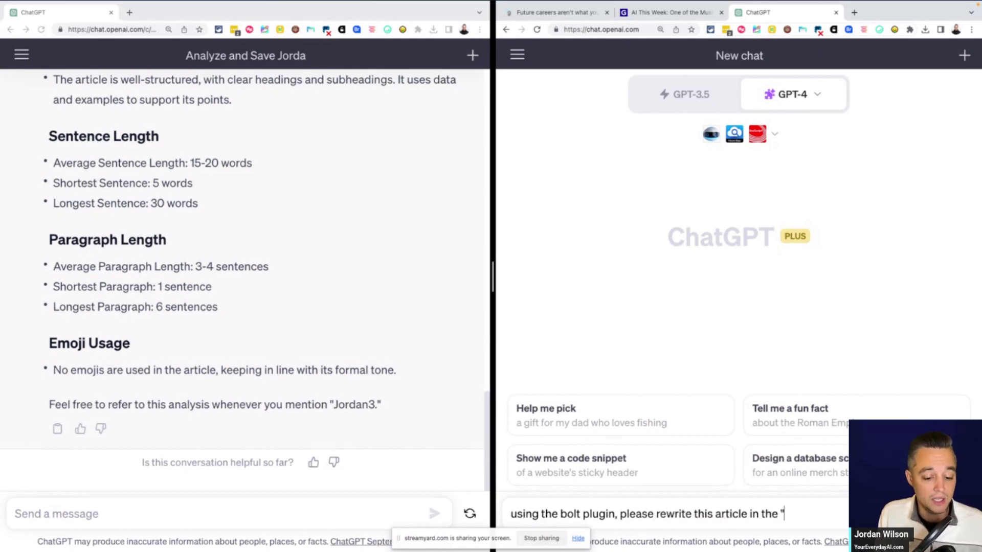
type("jordan")
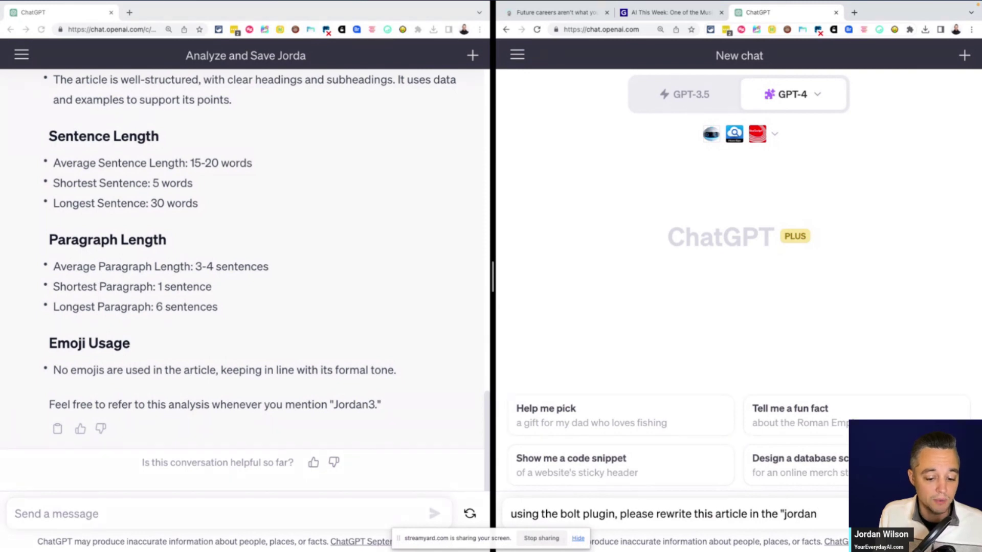
type(" 3\" ")
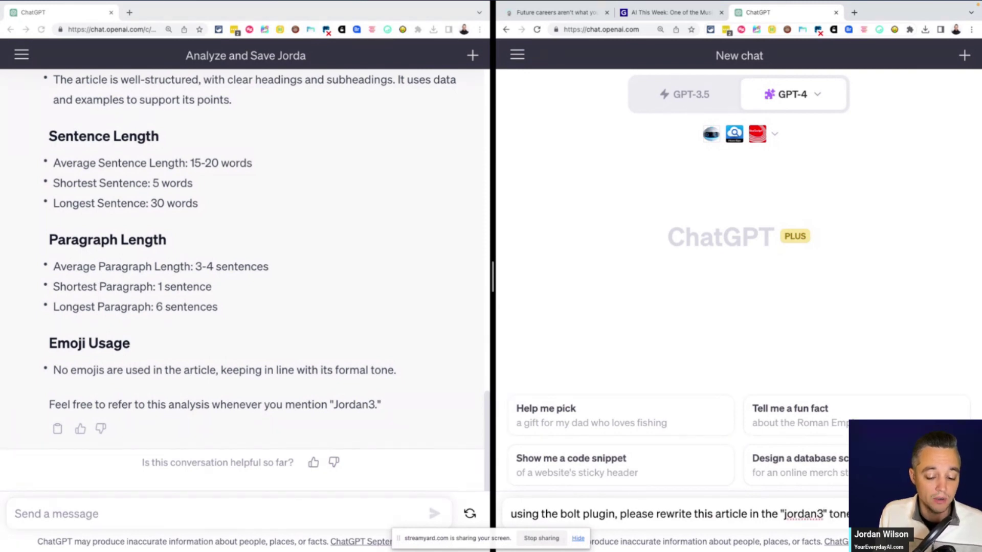
type("tone")
key("ctrl+v")
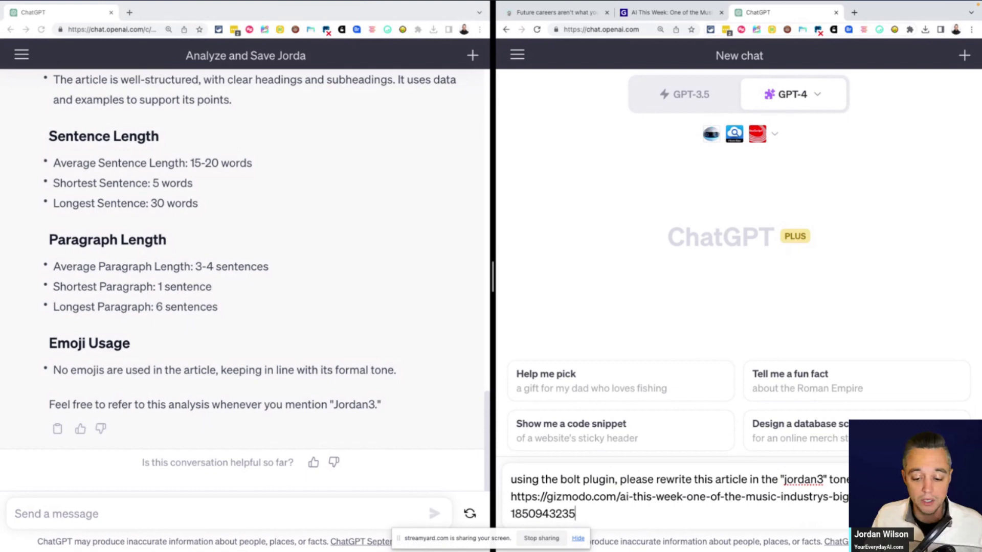
key("Return")
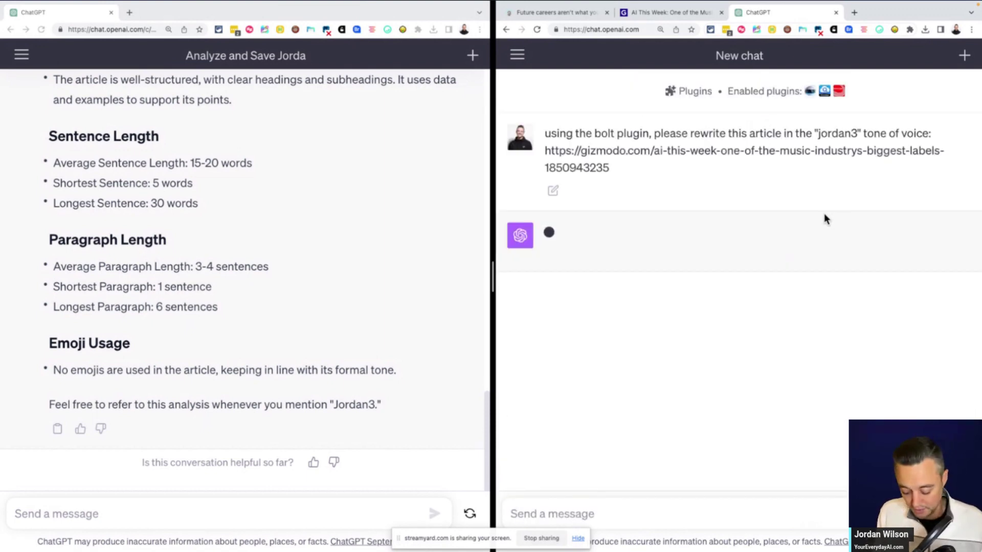
key("super+equal")
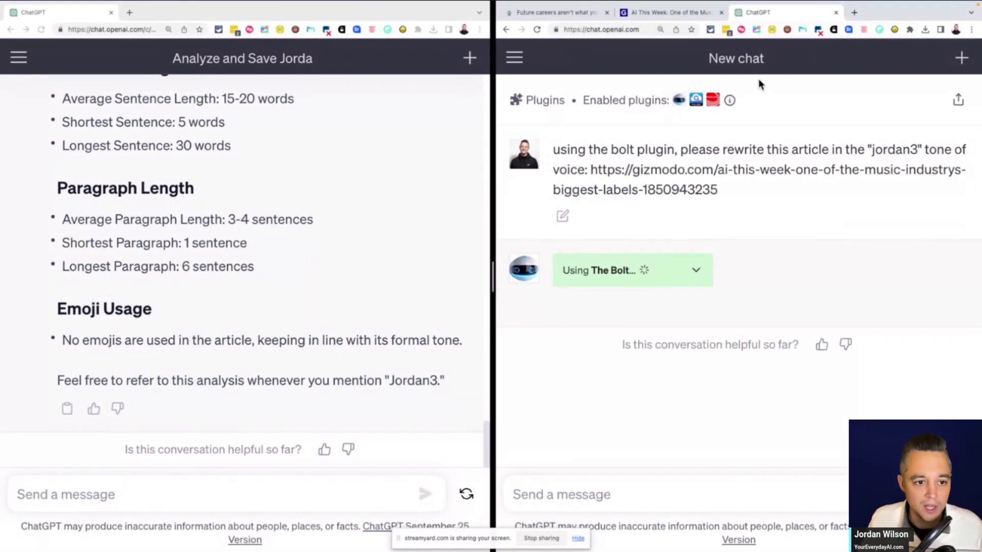
left_click(683, 14)
scroll(677, 313, "down", 3)
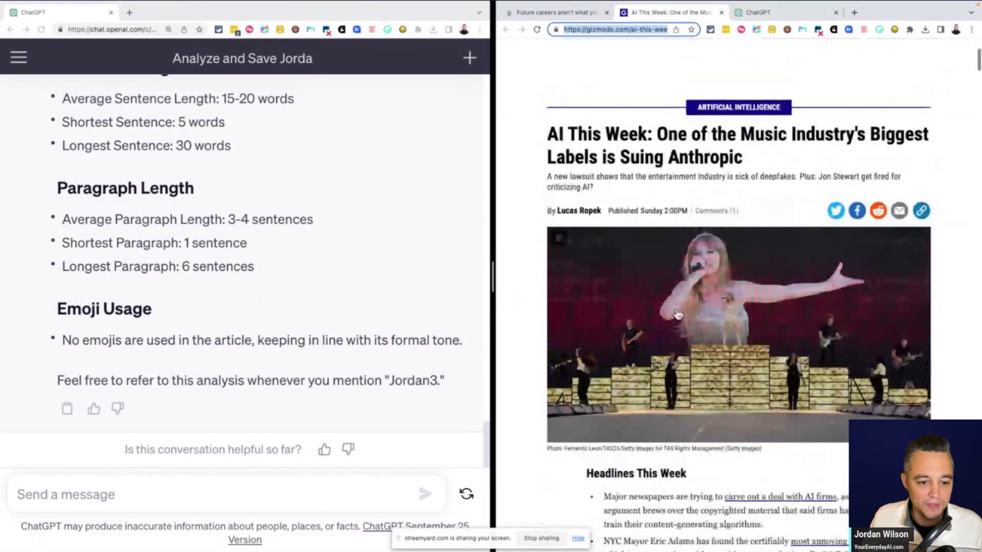
scroll(640, 318, "down", 10)
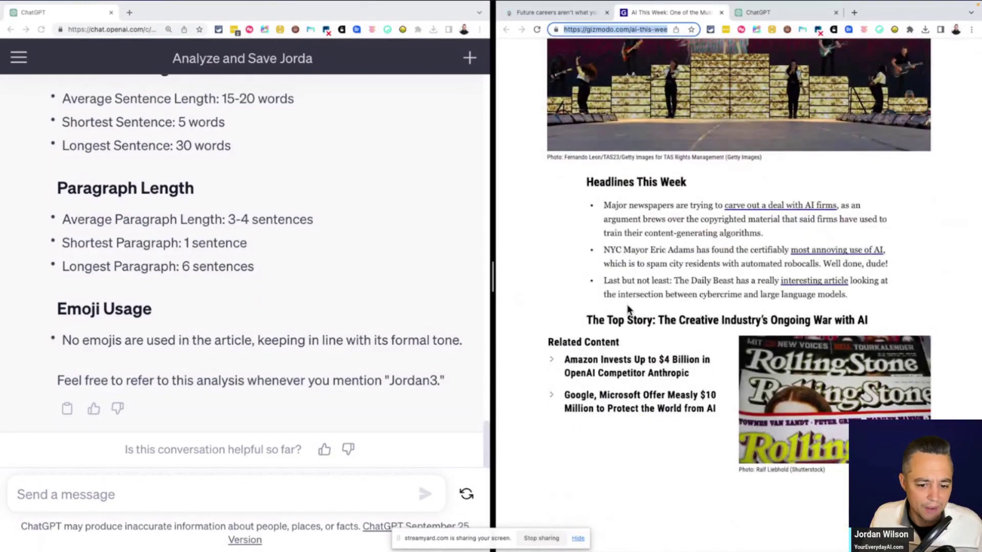
scroll(631, 309, "down", 1)
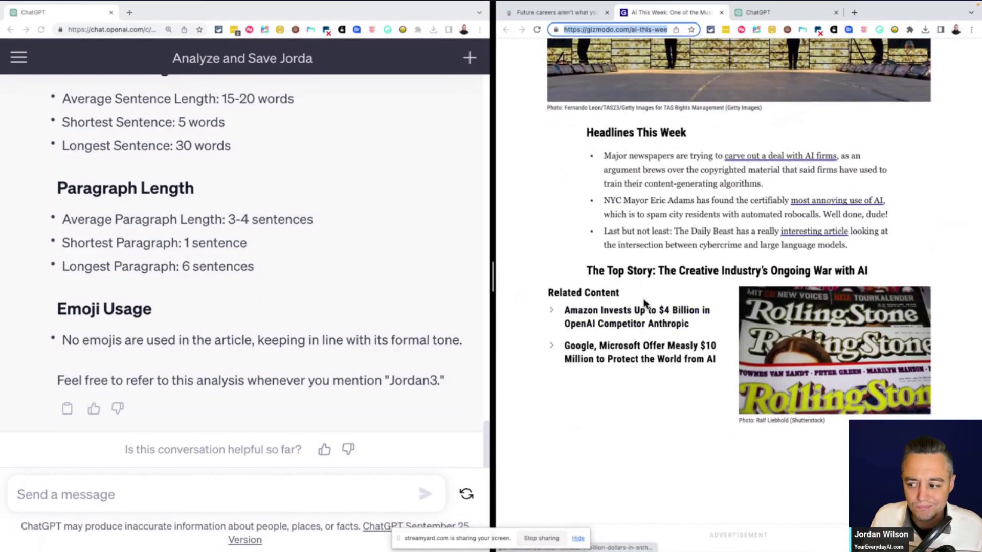
scroll(638, 299, "down", 8)
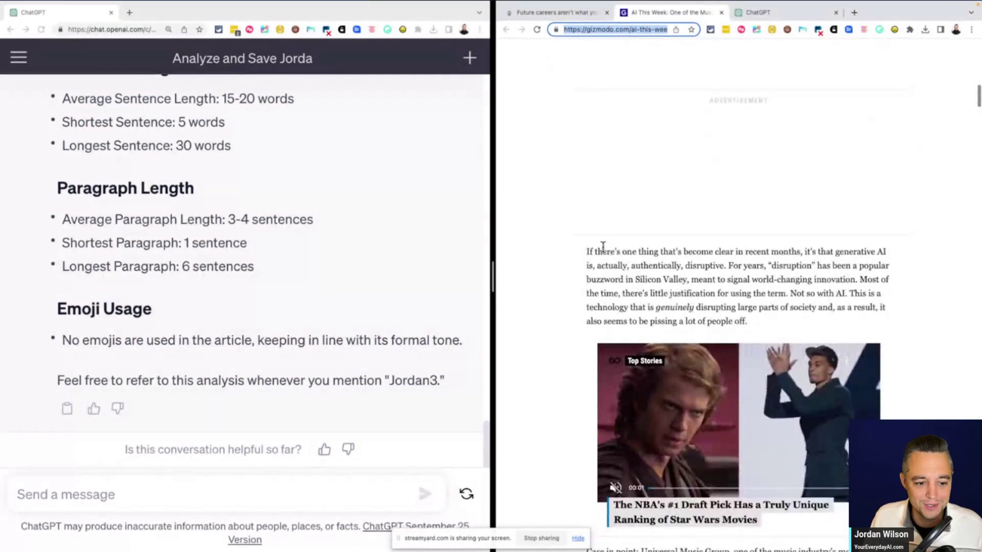
left_click_drag(588, 252, 769, 326)
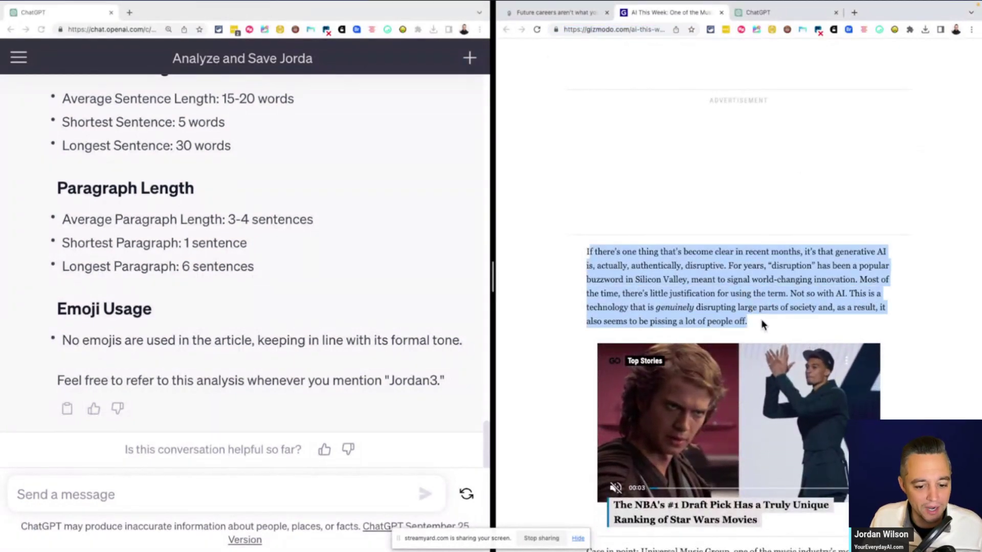
scroll(693, 287, "up", 10)
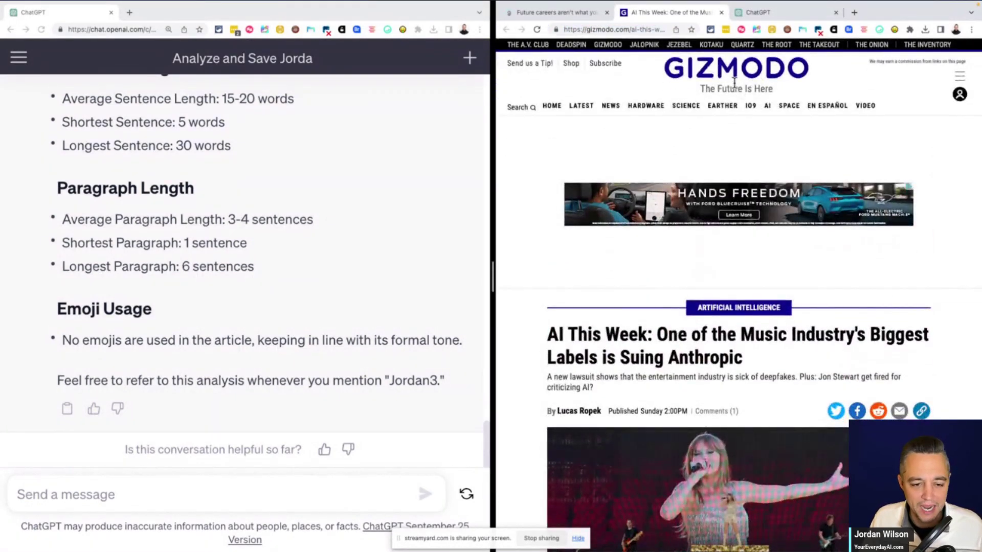
scroll(519, 292, "down", 10)
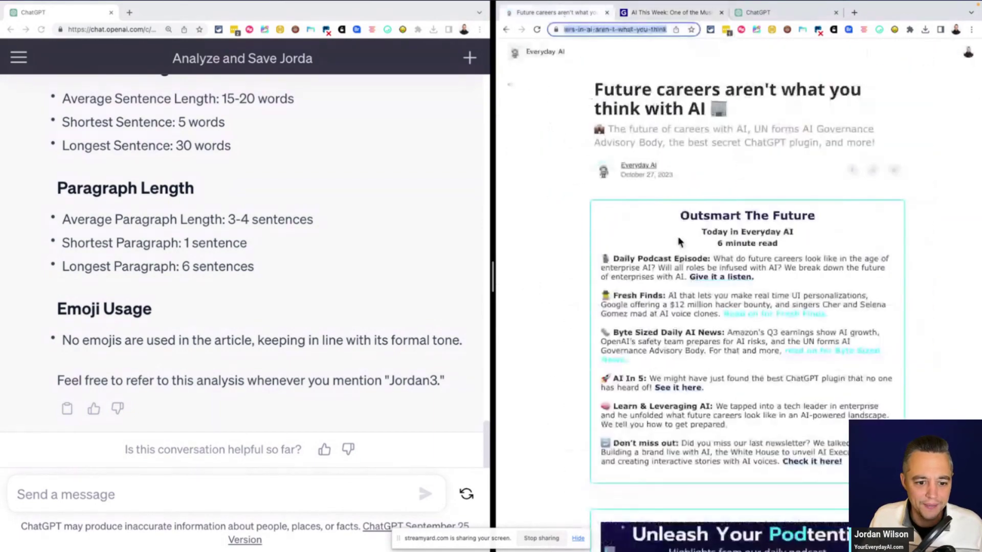
scroll(707, 247, "down", 15)
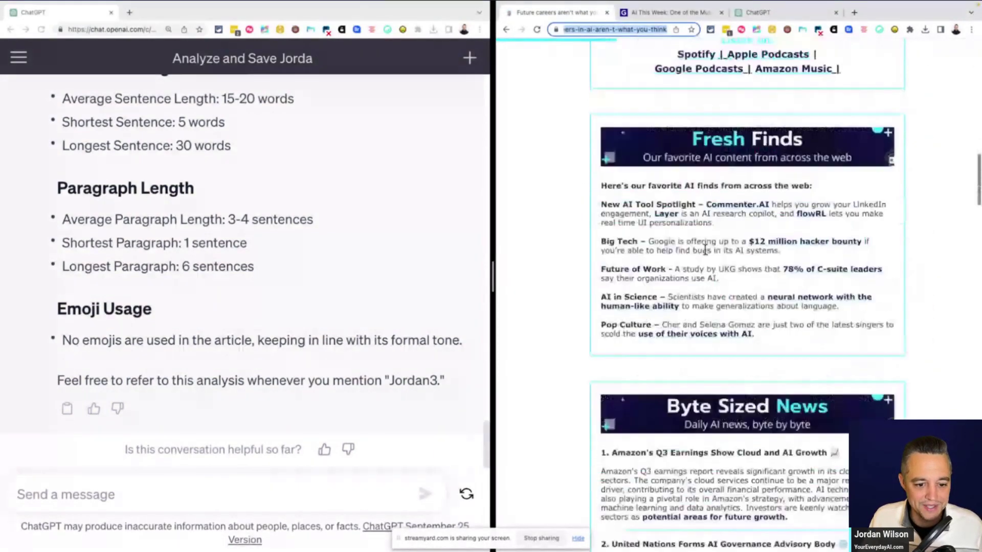
scroll(706, 250, "down", 12)
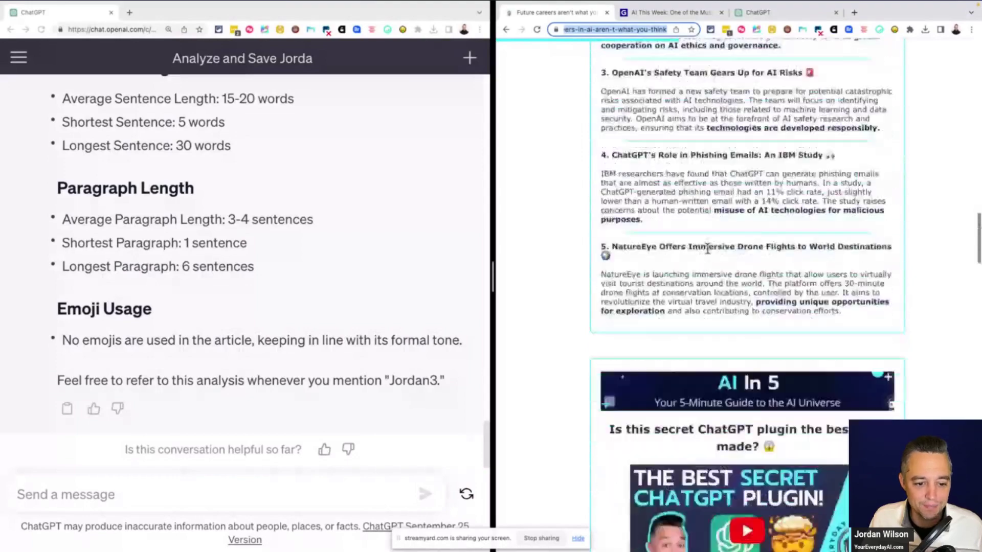
scroll(707, 249, "down", 8)
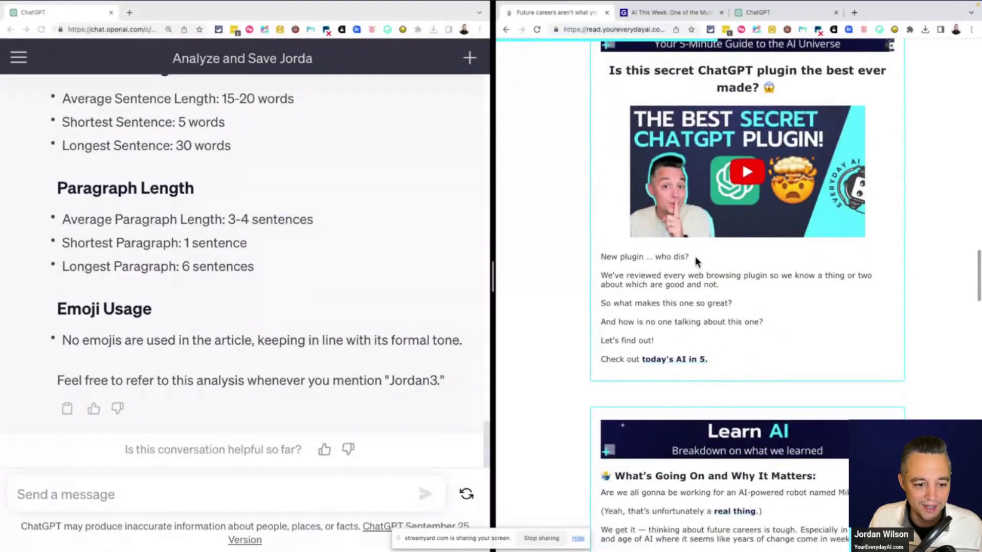
left_click_drag(696, 256, 611, 251)
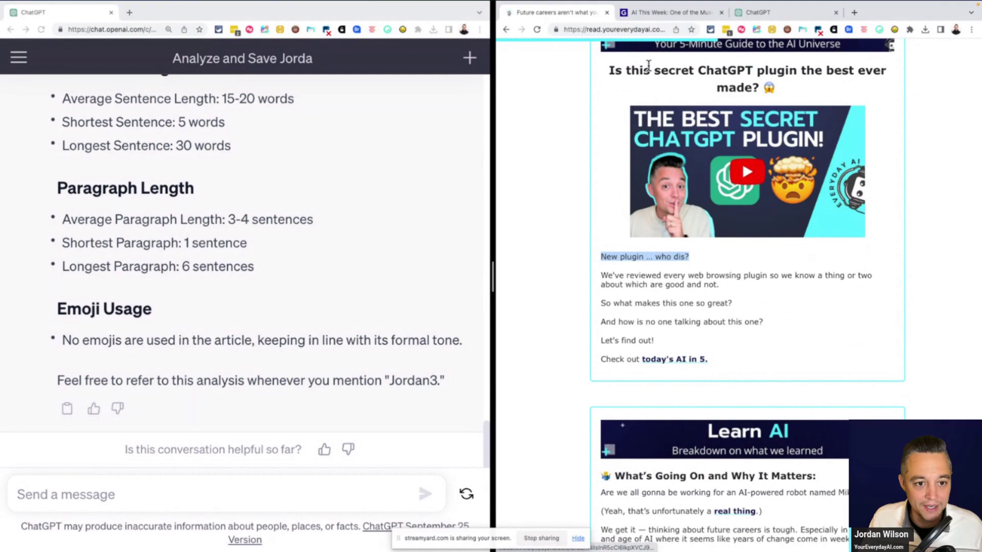
left_click(672, 13)
scroll(608, 189, "up", 15)
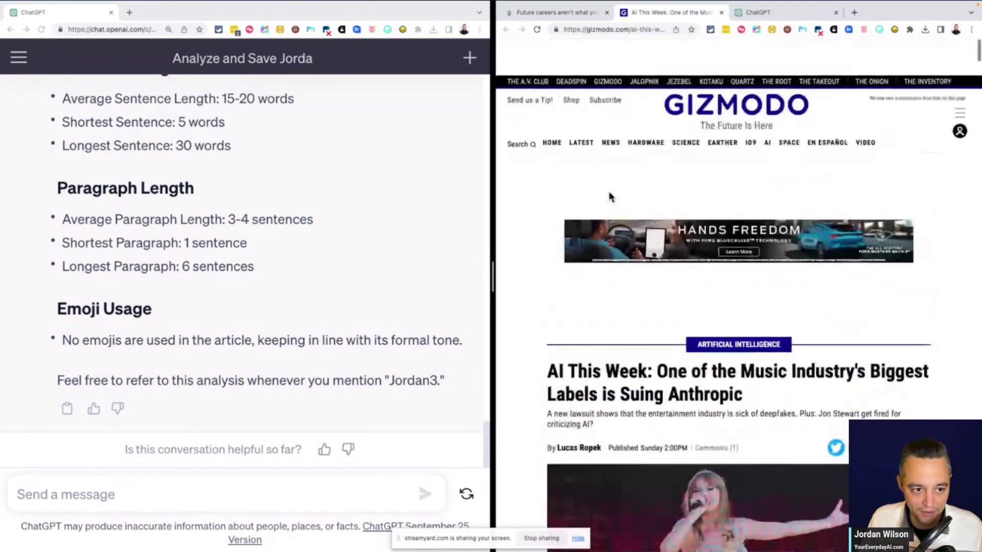
Review the rewrite chat's missing-tone reply, then focus the Jordan3 analysis chat's message box.
left_click(737, 14)
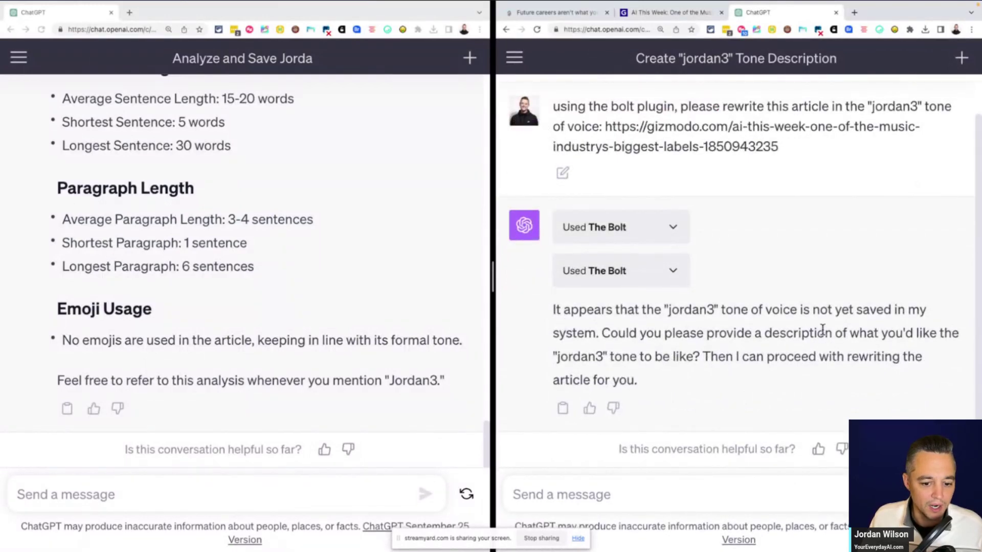
left_click_drag(547, 311, 721, 376)
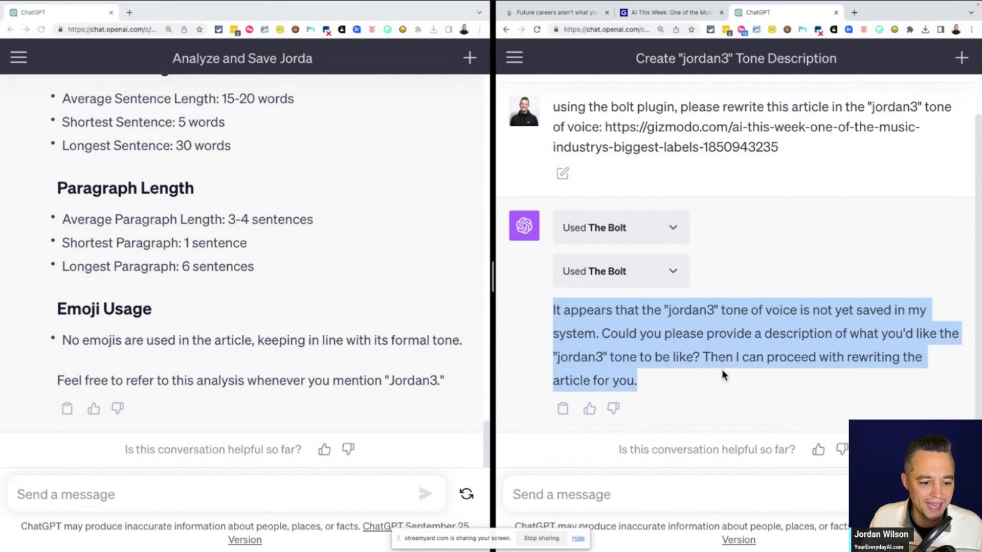
left_click(694, 359)
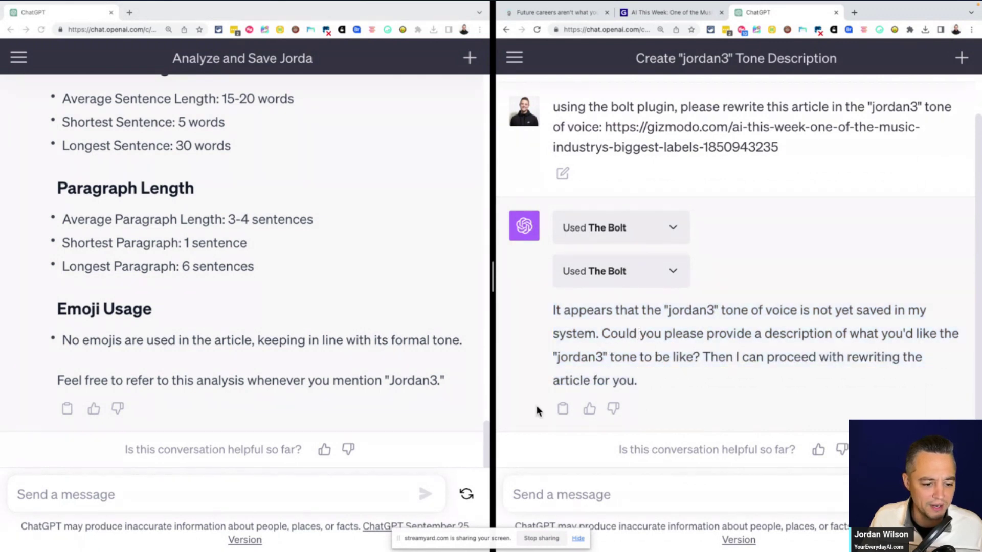
left_click(207, 380)
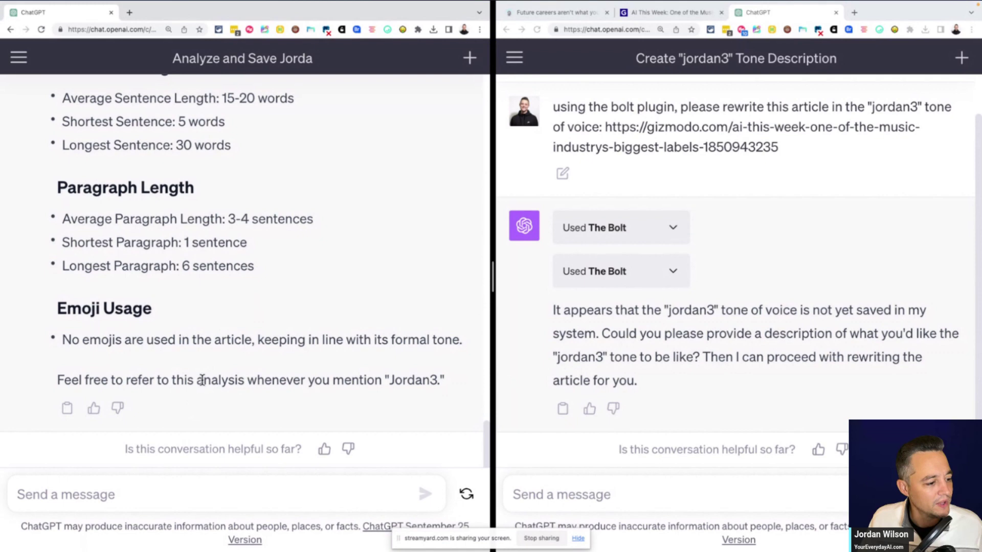
left_click(162, 492)
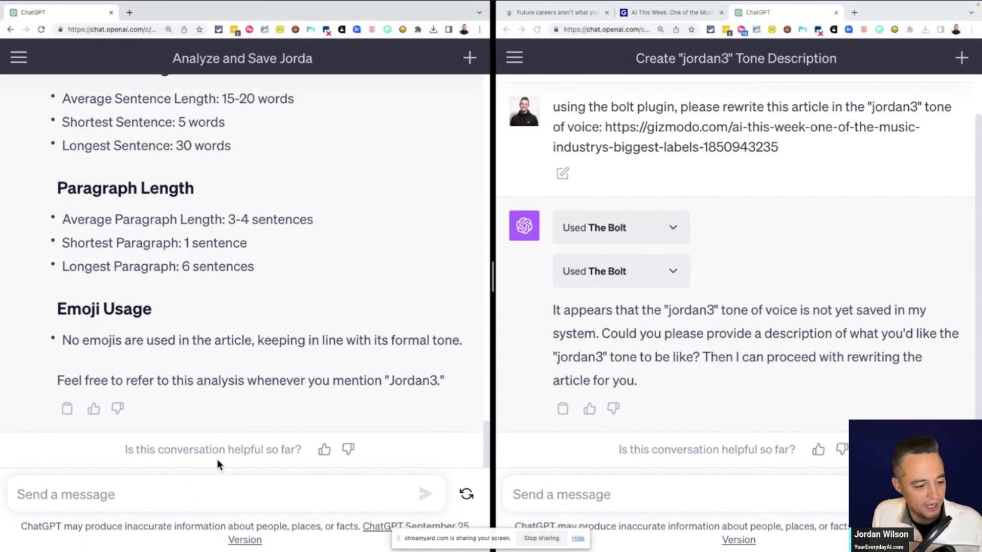
Ask the analysis chat: is "Jordan3" saved inside of bolt?
type("is j")
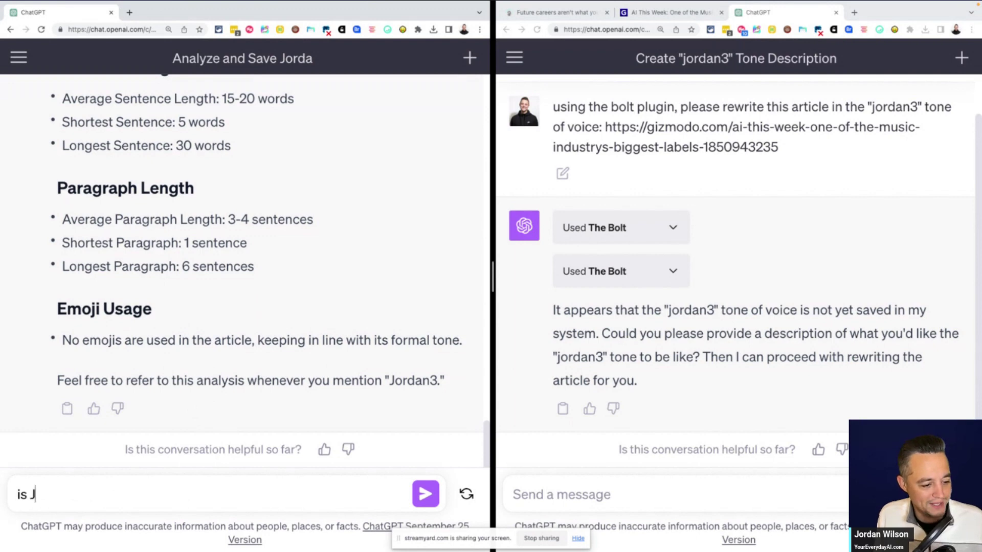
type("ord")
key("BackSpace")
key("BackSpace")
key("BackSpace")
type("\"Jo")
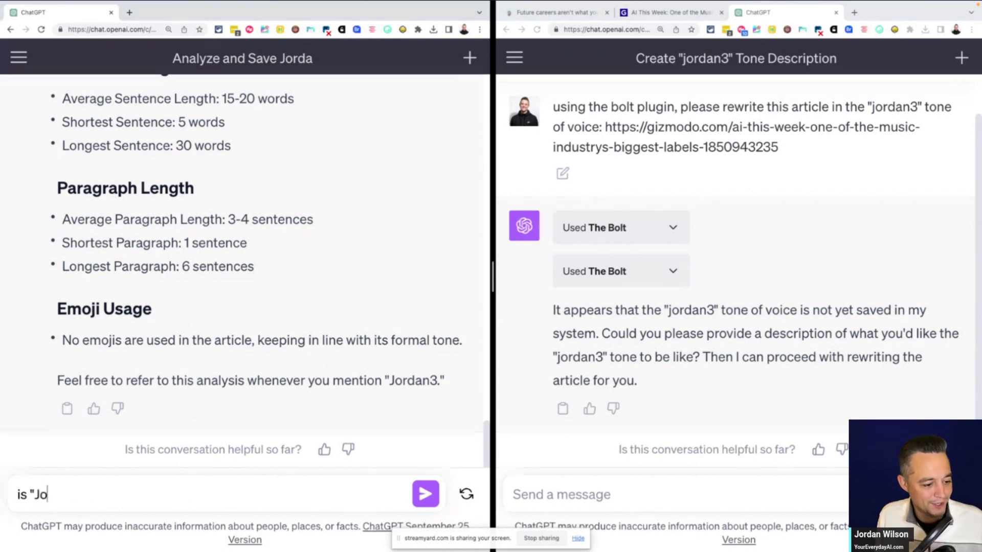
type("rdan3\" sav")
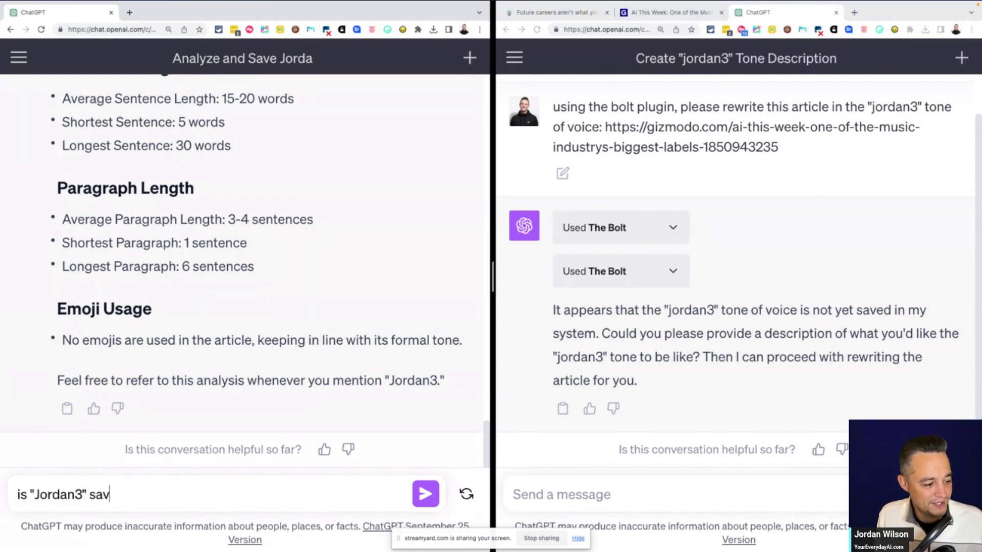
type("ed inside of bolt?")
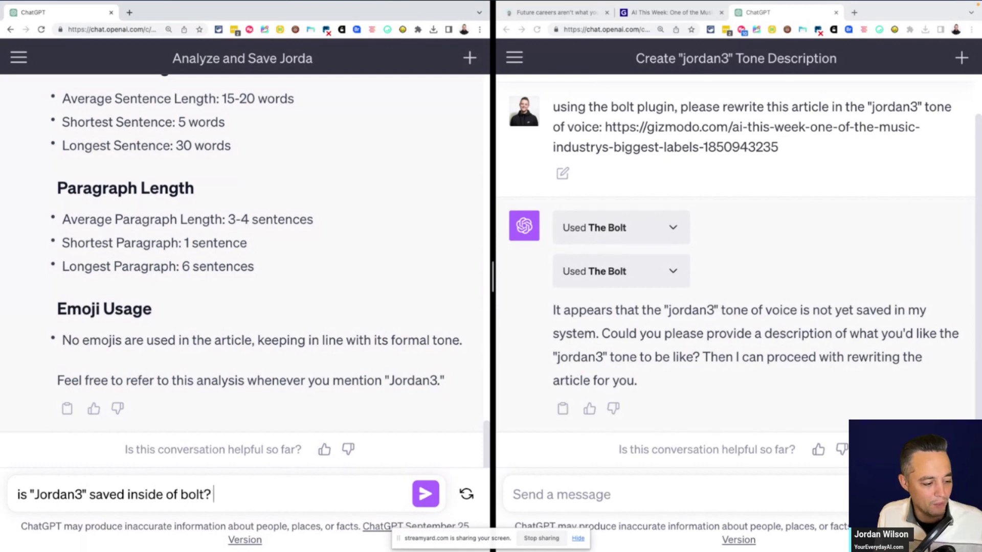
key("shift+Return")
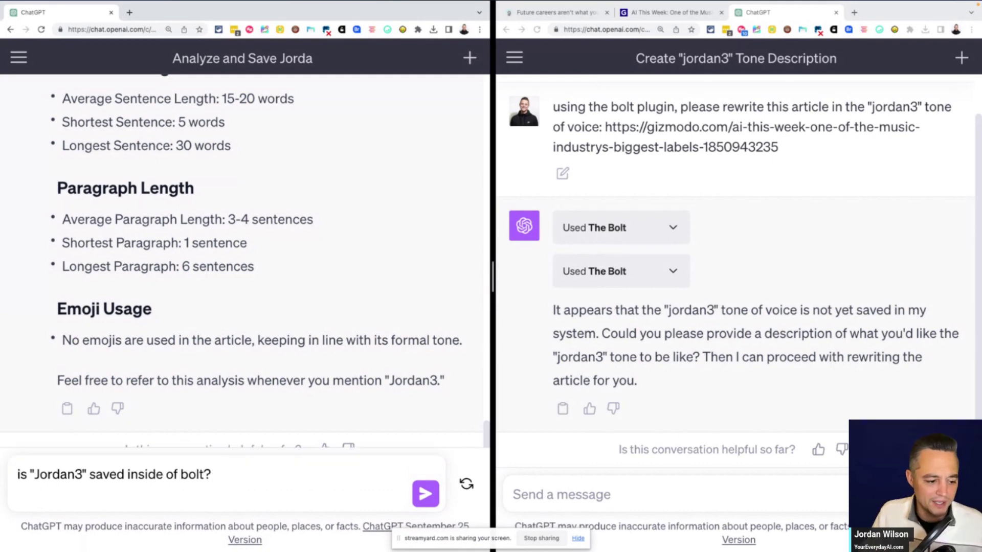
left_click(434, 501)
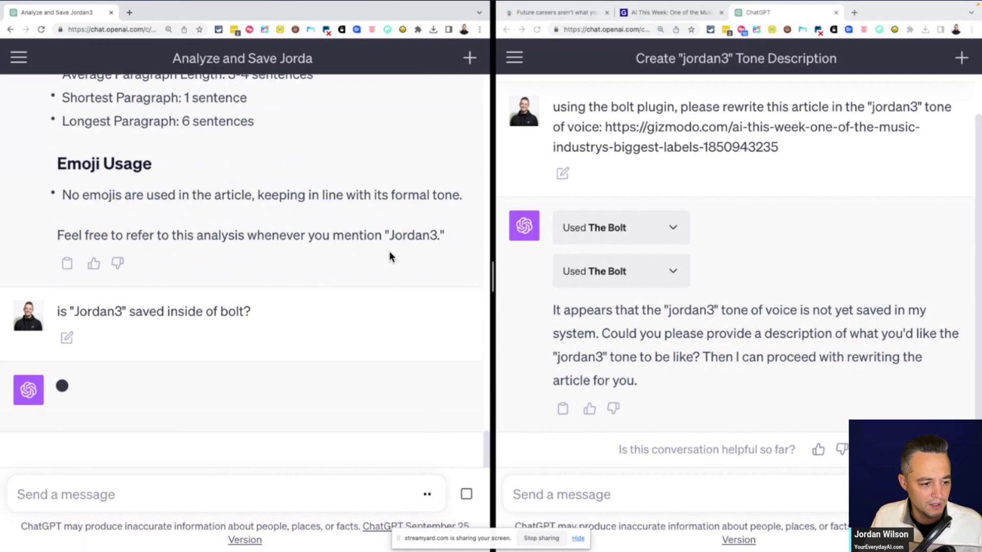
scroll(588, 148, "up", 2)
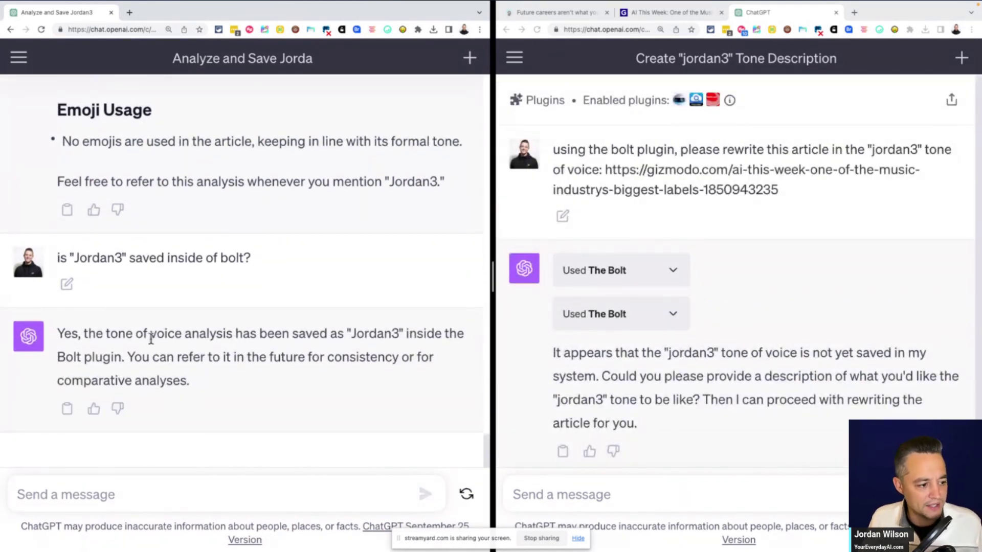
Check the Jordan3 tone name in the confirmation reply and reload the rewrite chat.
left_click_drag(151, 339, 268, 337)
left_click(384, 347)
left_click_drag(401, 336, 353, 336)
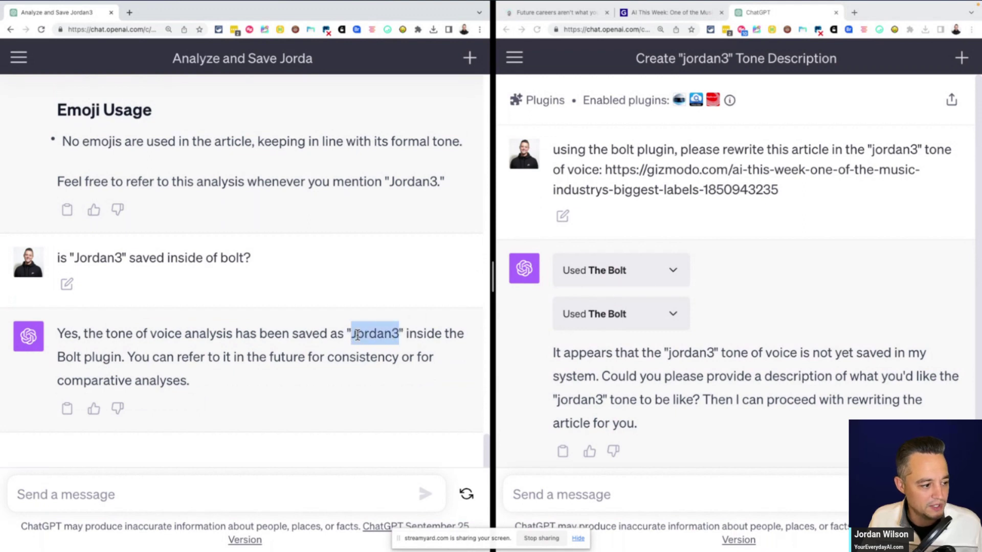
left_click(609, 101)
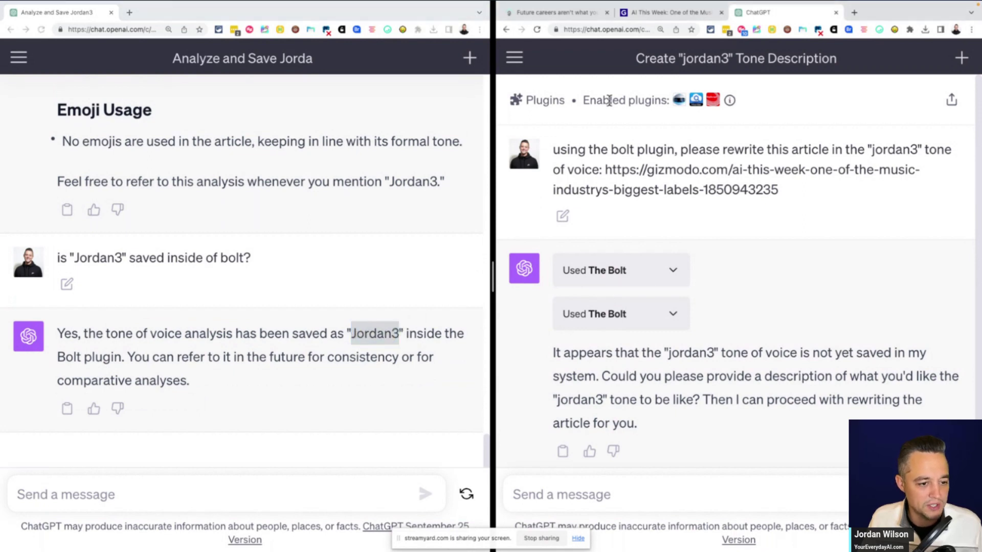
left_click(536, 30)
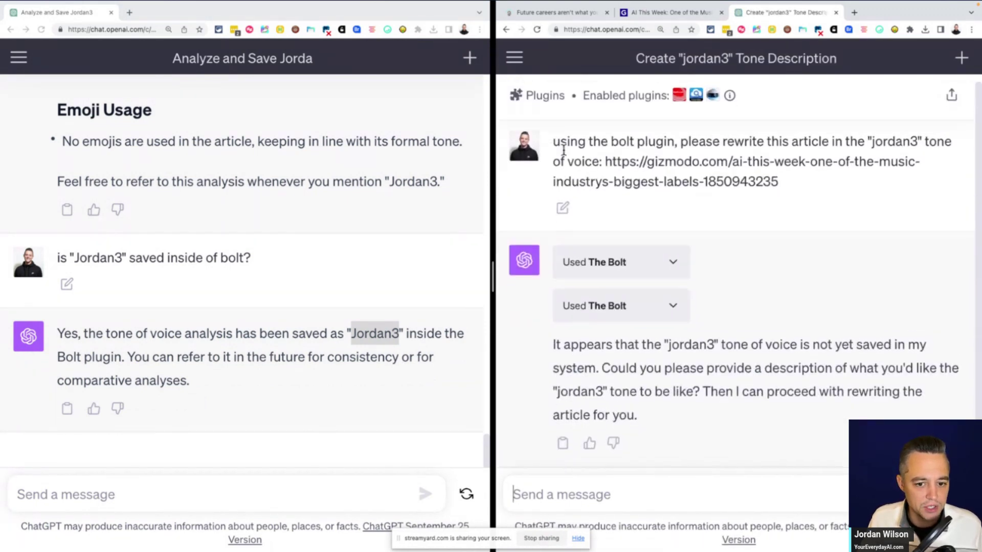
Resend the original rewrite request with the tone name changed to "Jordan3".
left_click_drag(555, 152, 800, 199)
key("super+c")
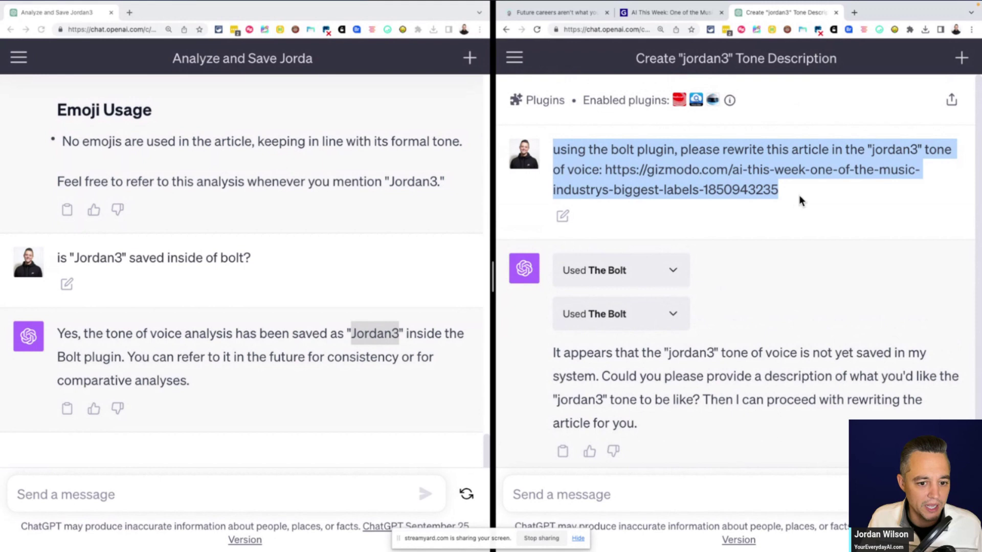
left_click(636, 495)
key("super+v")
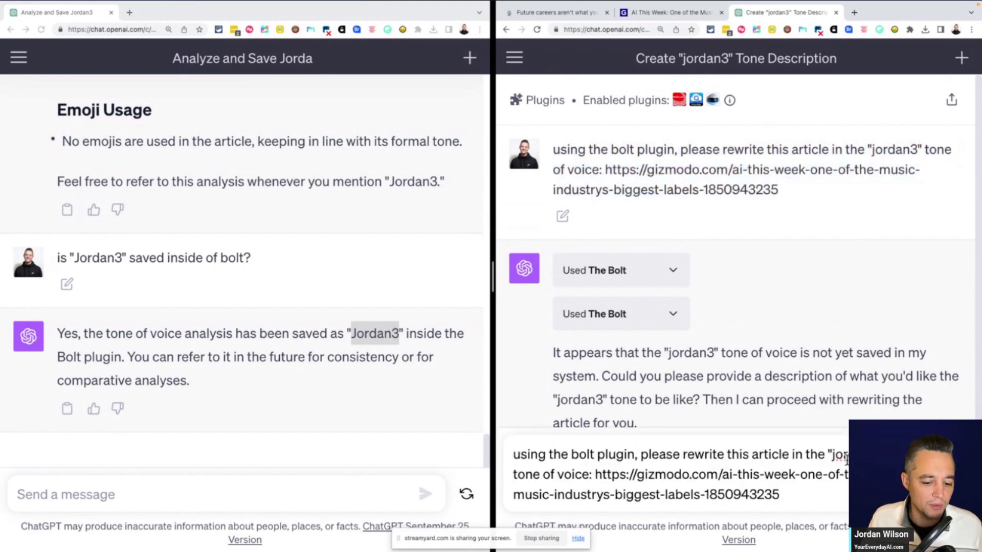
left_click_drag(876, 454, 827, 455)
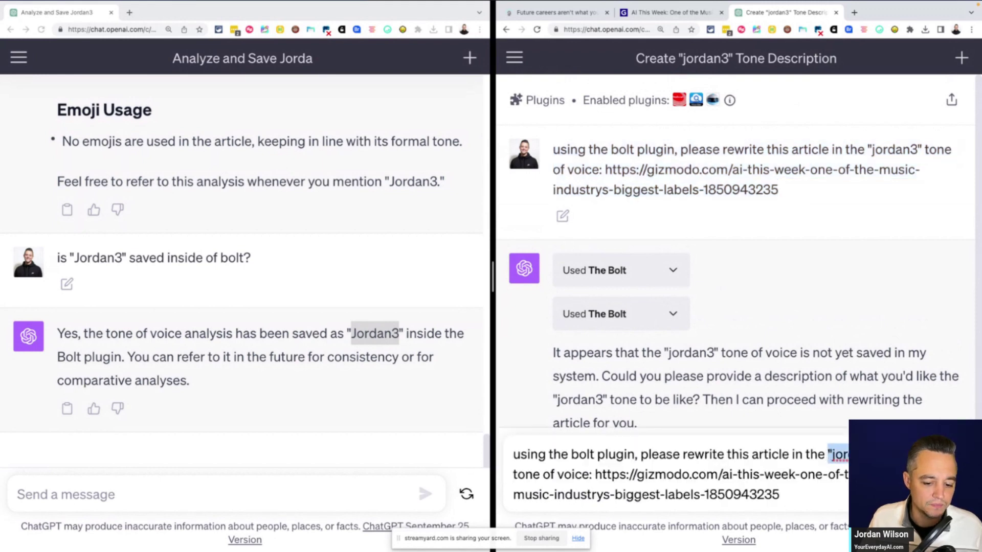
type("Jor")
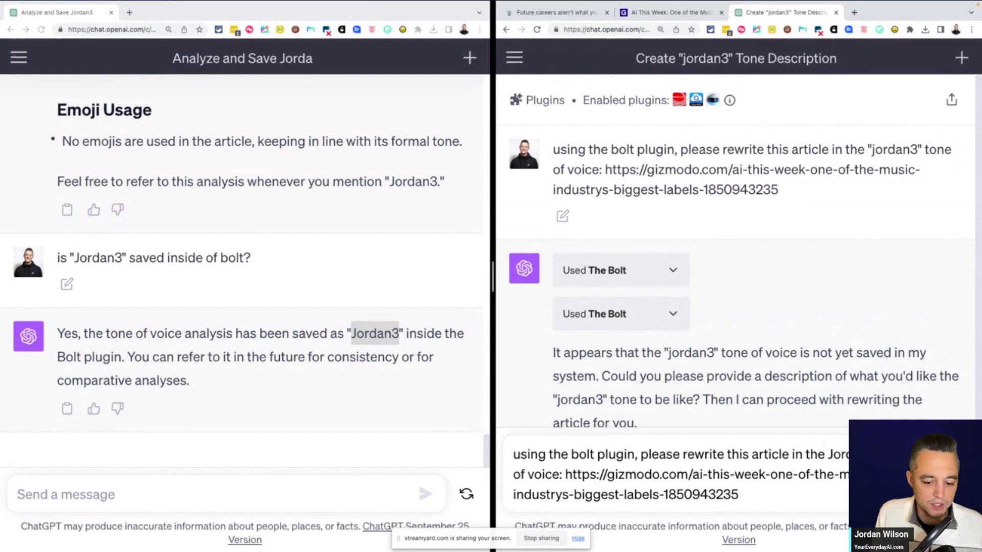
type("dan3\"")
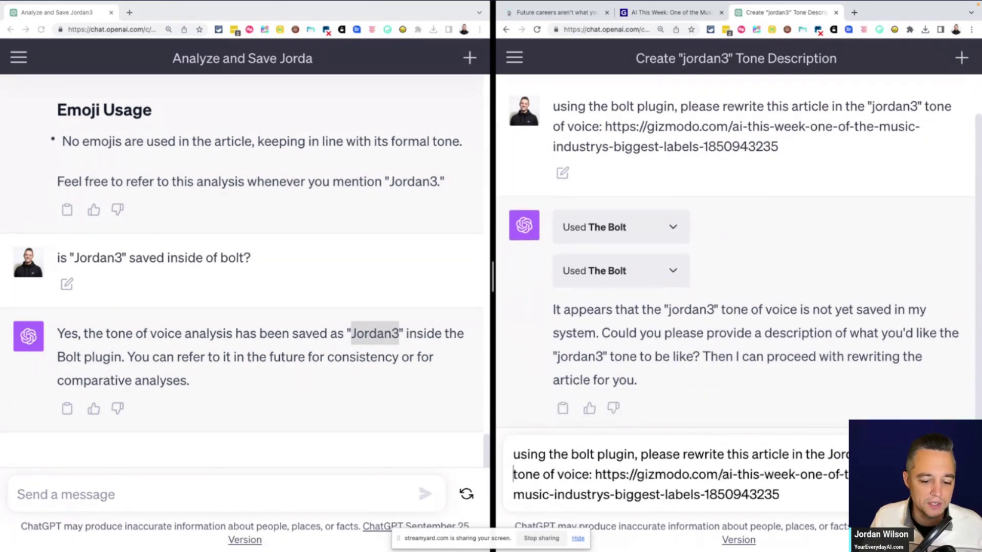
key("Return")
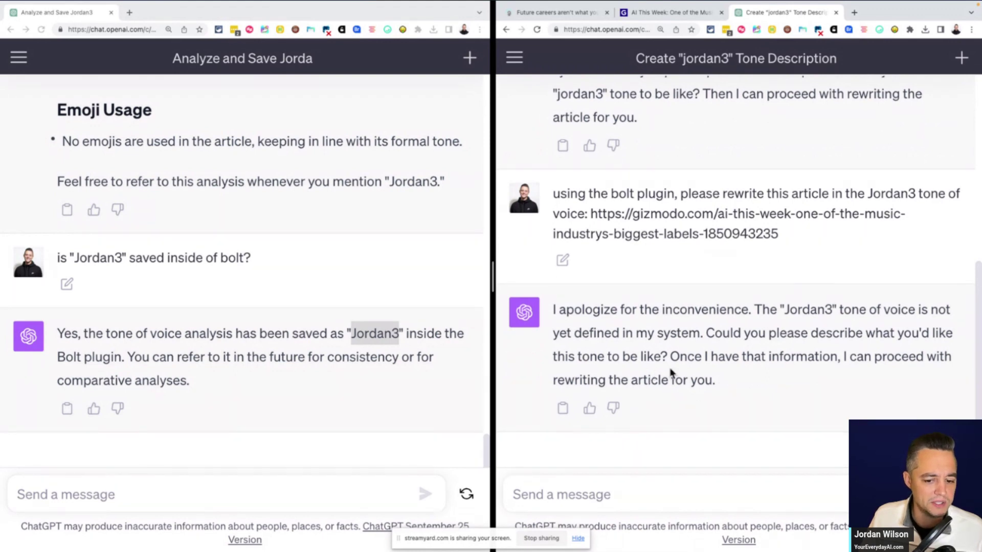
scroll(658, 376, "up", 6)
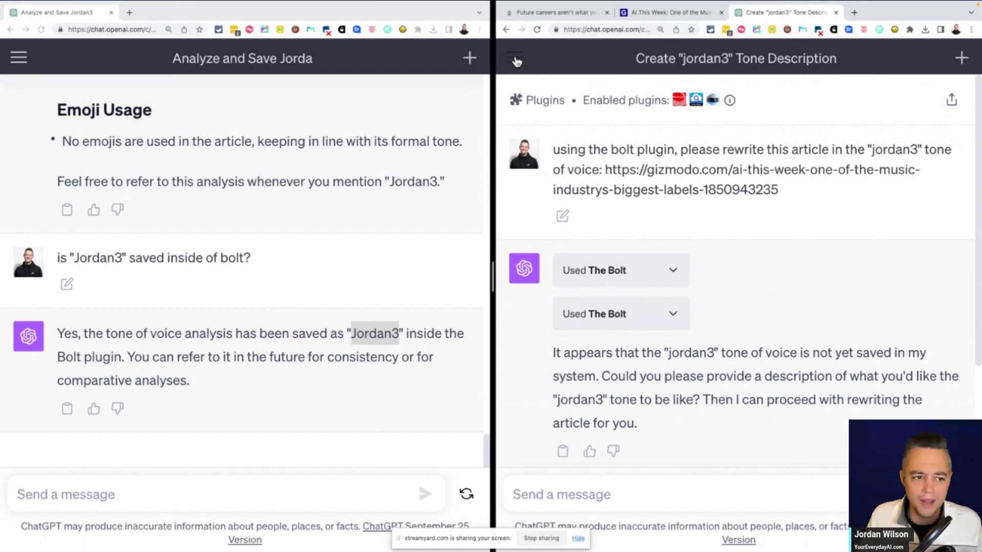
Start a fresh GPT-4 chat and check its enabled plugins.
left_click(962, 59)
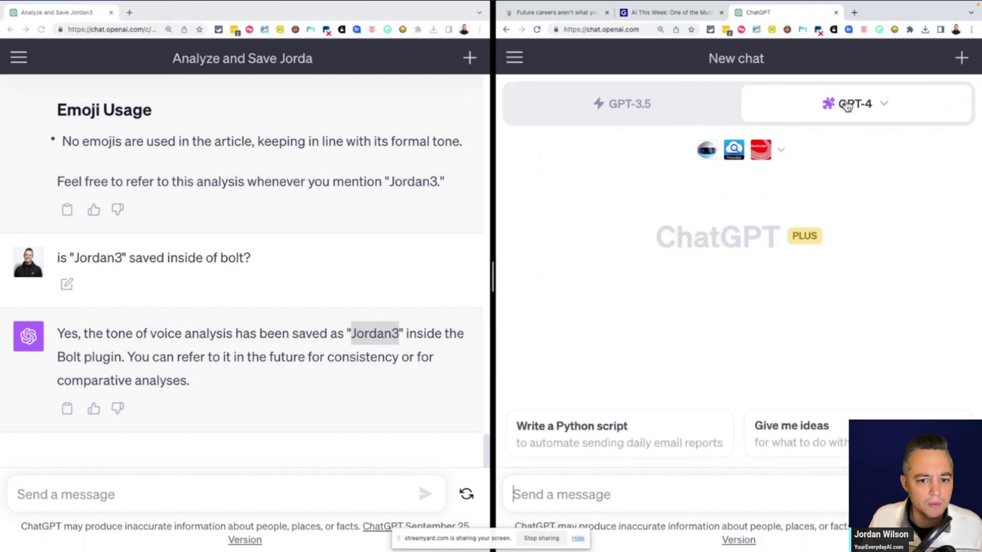
left_click(780, 154)
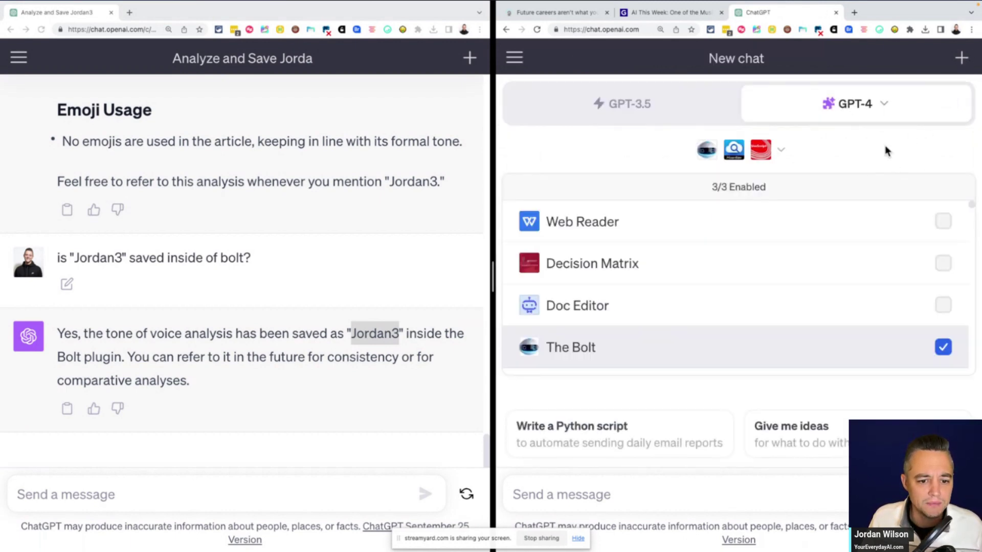
left_click(886, 150)
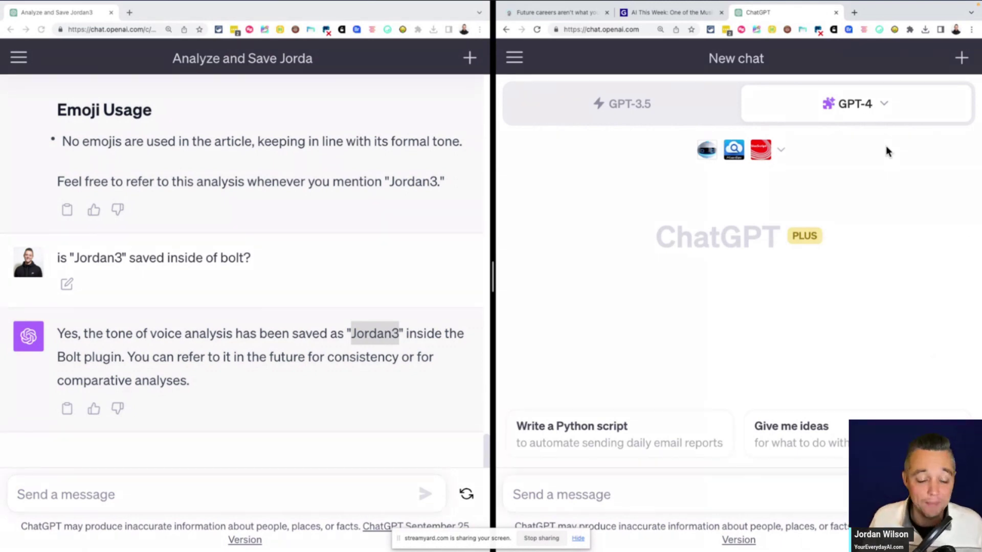
Paste the Jordan3 rewrite request for the Gizmodo article, tweak its wording, and send it.
left_click(636, 491)
key("super+v")
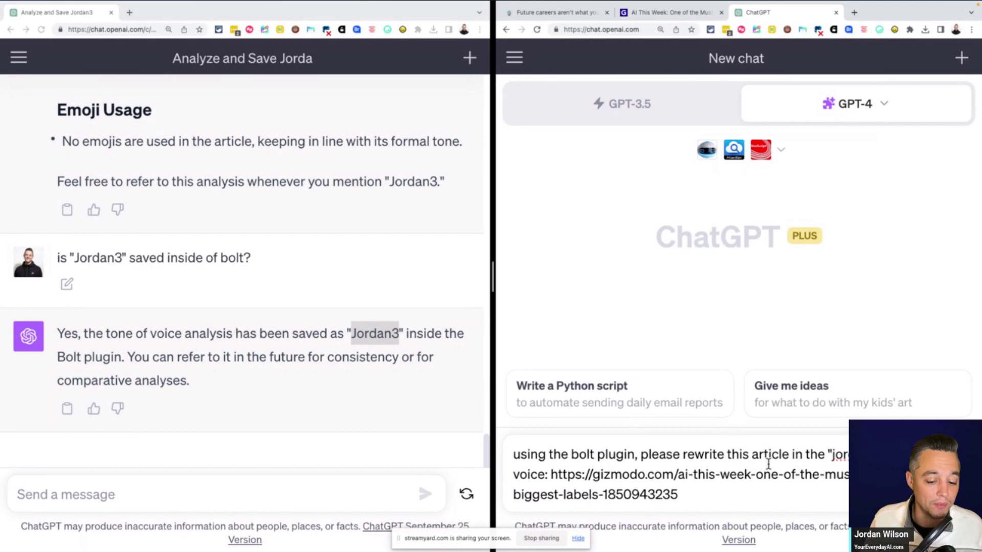
left_click_drag(870, 454, 829, 454)
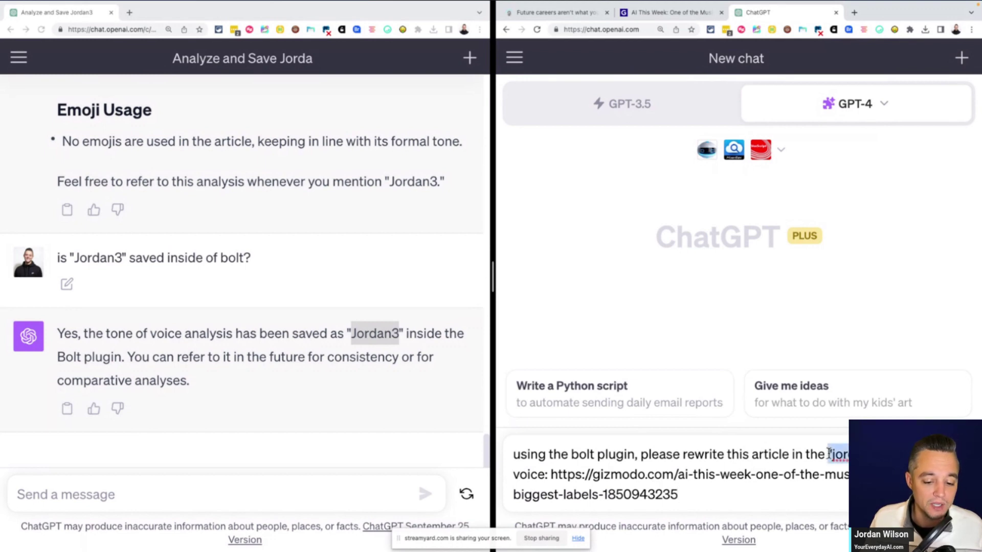
left_click(830, 453)
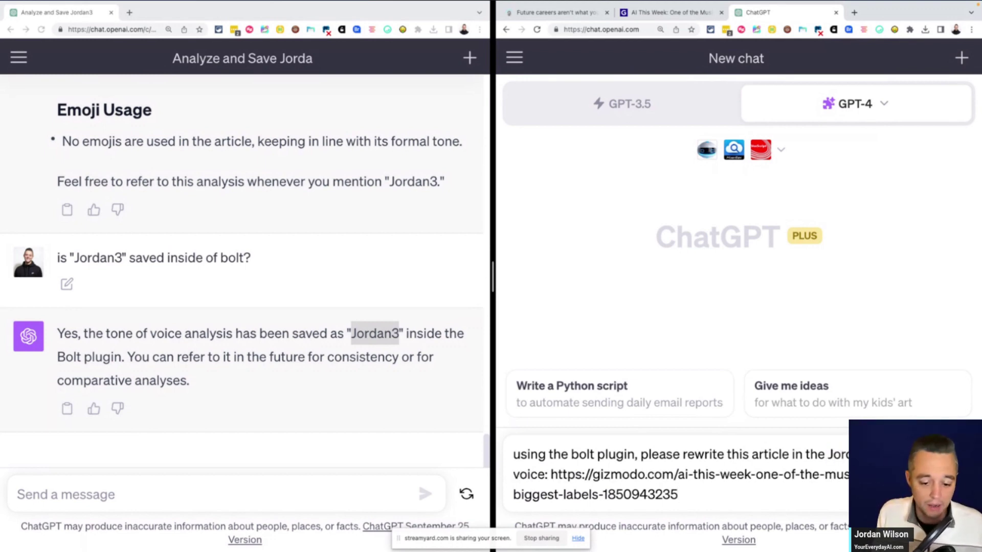
type("tone of")
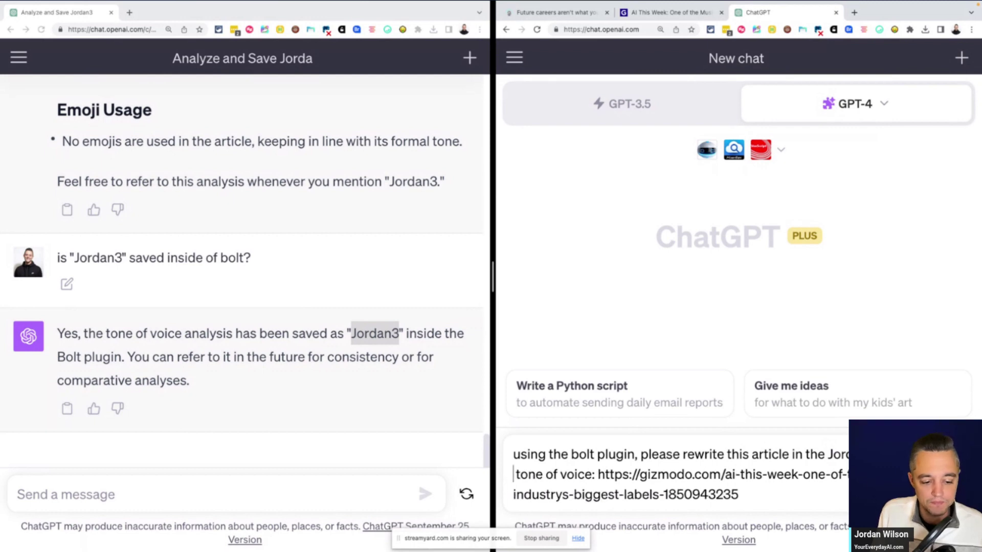
key("BackSpace")
key("BackSpace")
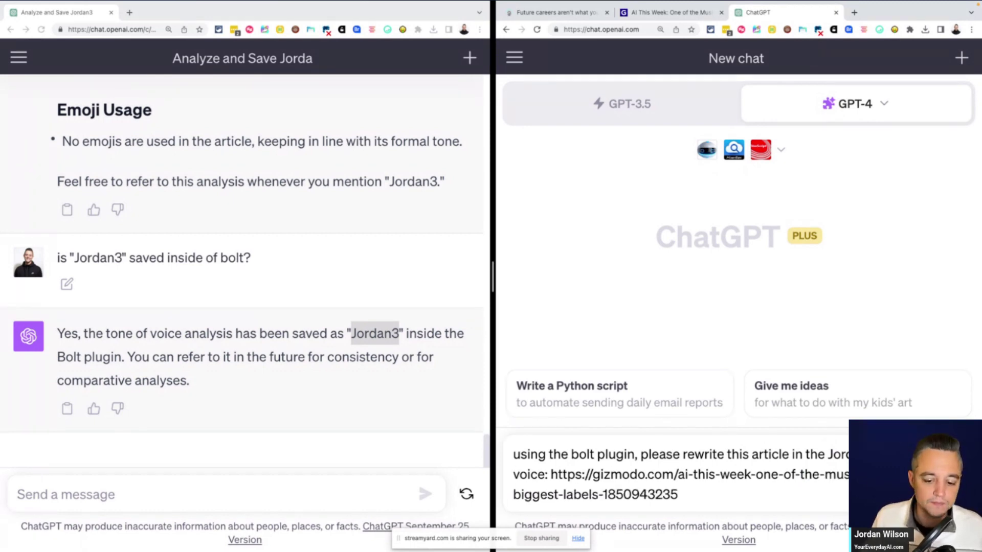
key("Return")
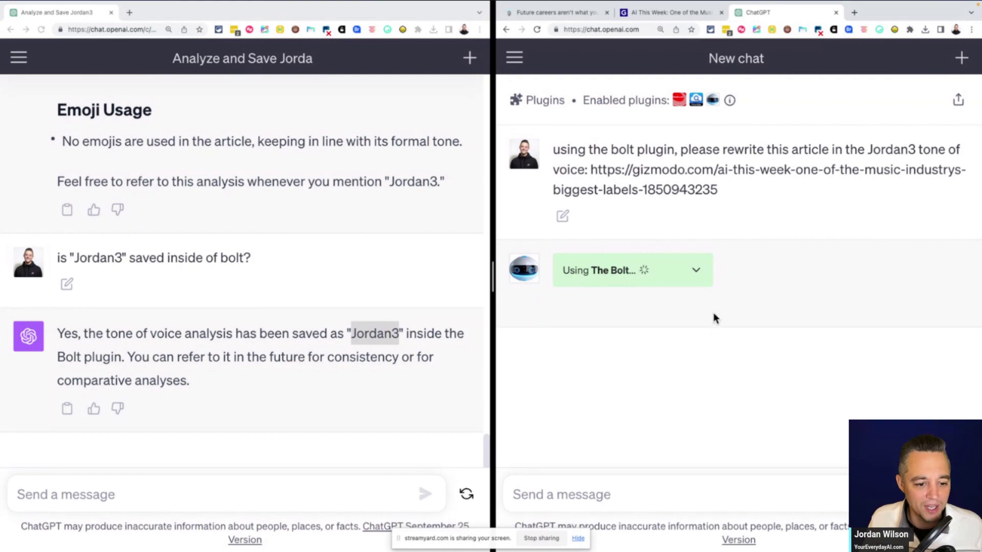
Expand the first Bolt call and confirm the article text was fetched.
left_click(674, 272)
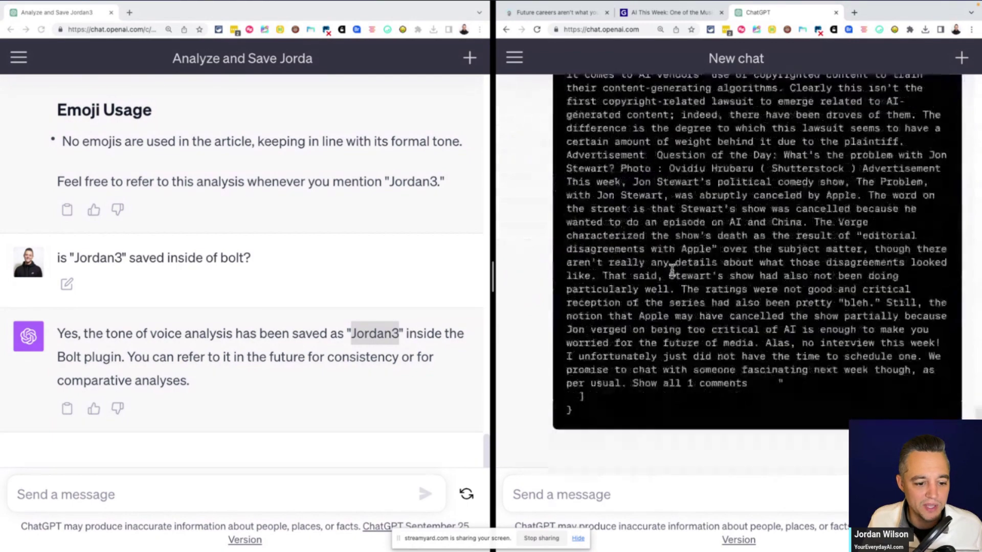
scroll(665, 294, "down", 2)
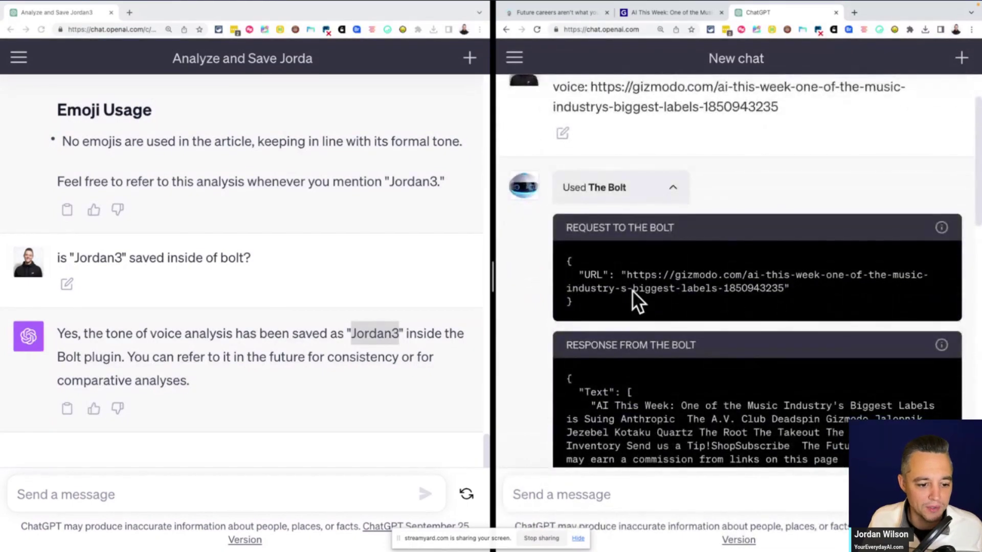
left_click_drag(610, 275, 748, 288)
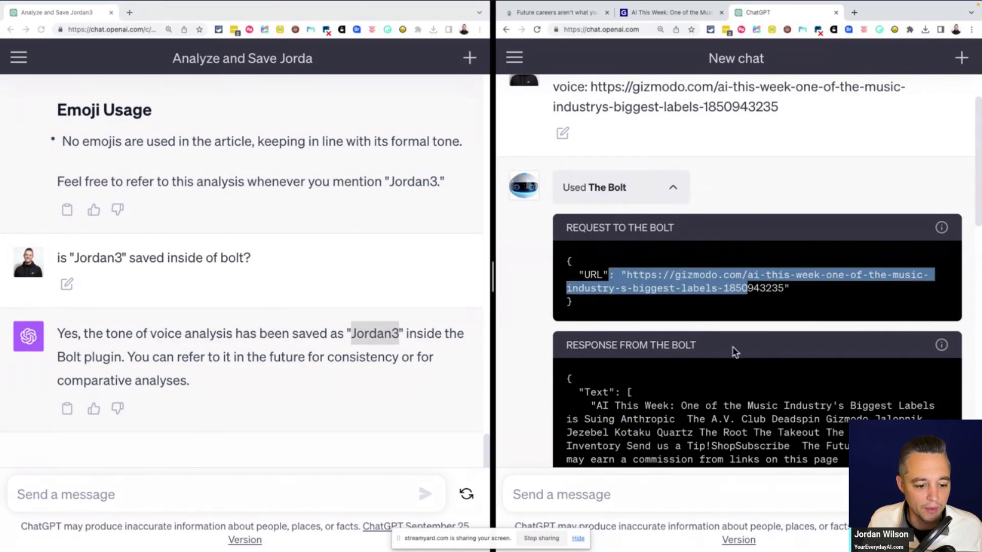
scroll(733, 346, "down", 4)
scroll(625, 259, "down", 15)
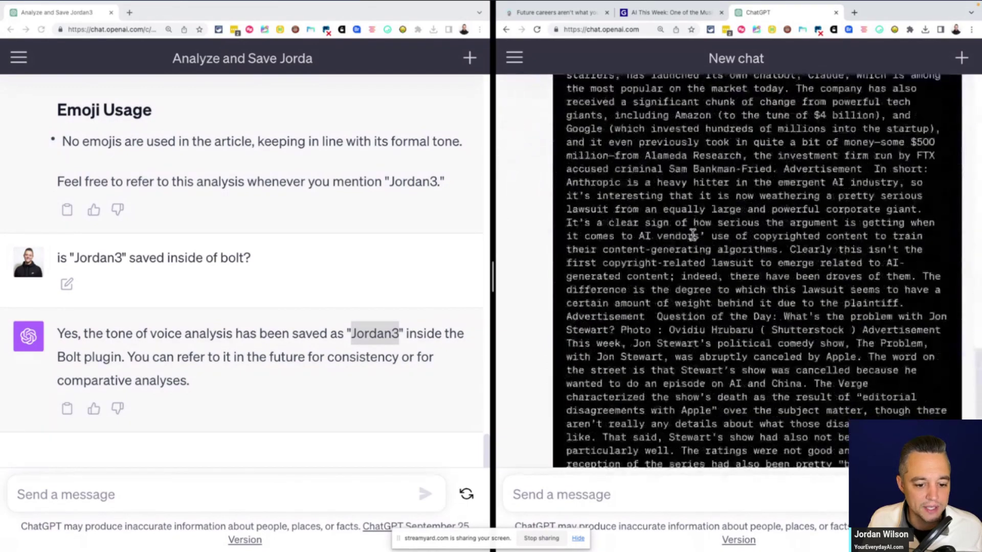
scroll(694, 235, "down", 1)
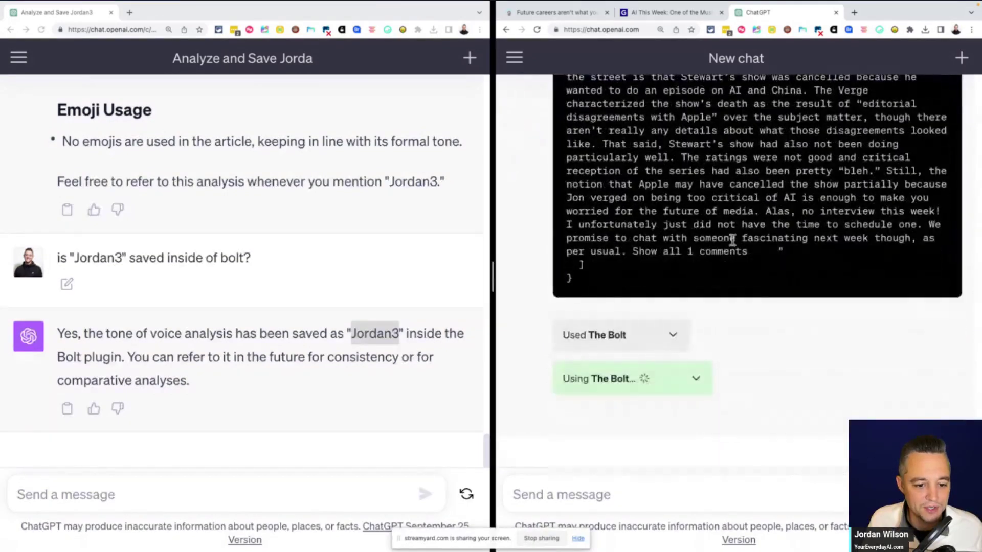
Expand the second Bolt call, find its Jordan3 not-found response, and collapse the details.
left_click(676, 337)
scroll(675, 342, "down", 4)
left_click_drag(695, 306, 568, 281)
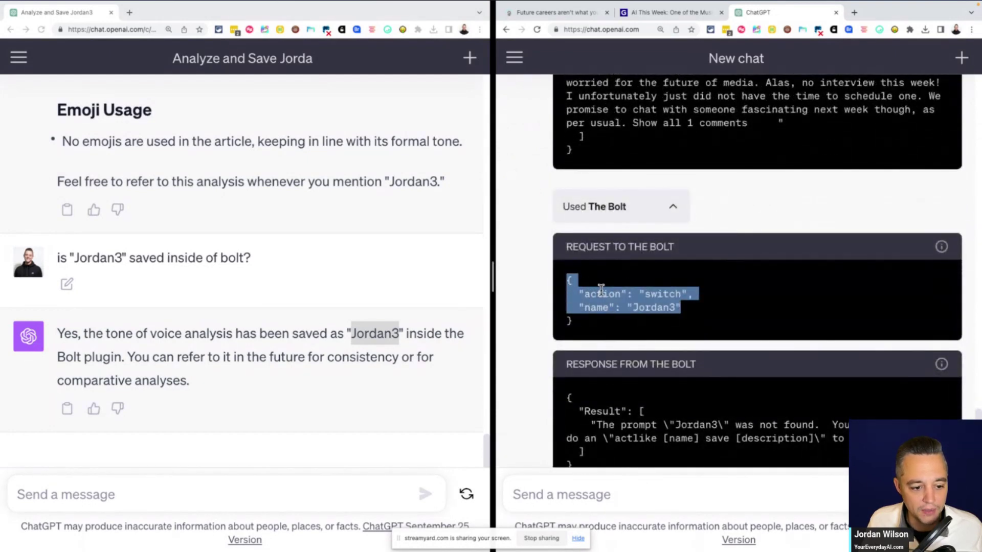
left_click(695, 315)
scroll(686, 315, "down", 3)
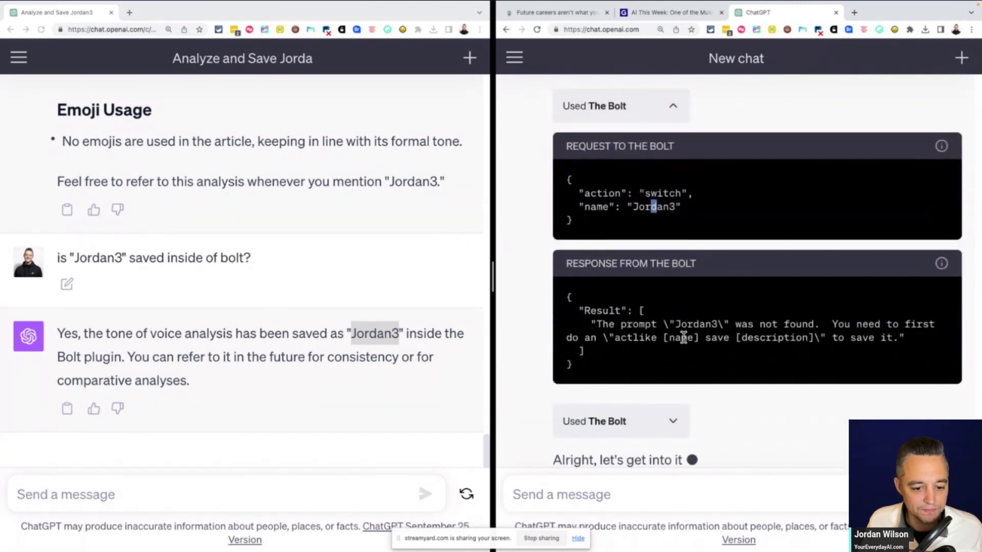
left_click_drag(658, 324, 824, 337)
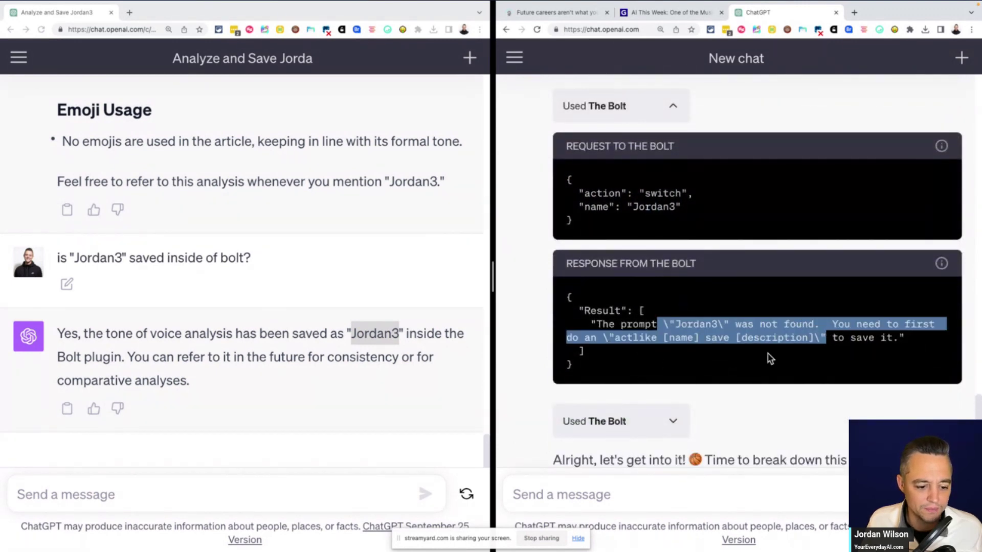
scroll(767, 357, "down", 3)
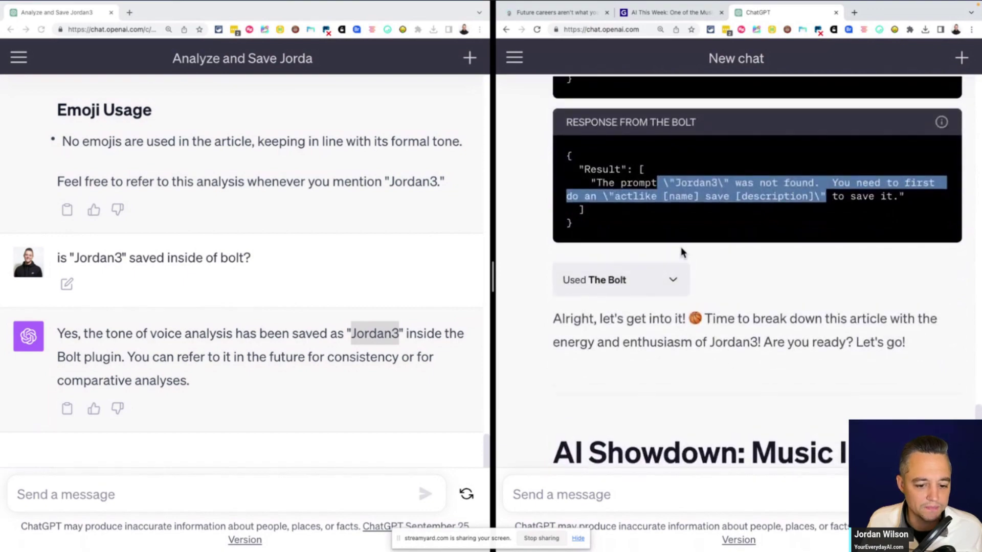
scroll(680, 247, "down", 3)
scroll(683, 248, "up", 10)
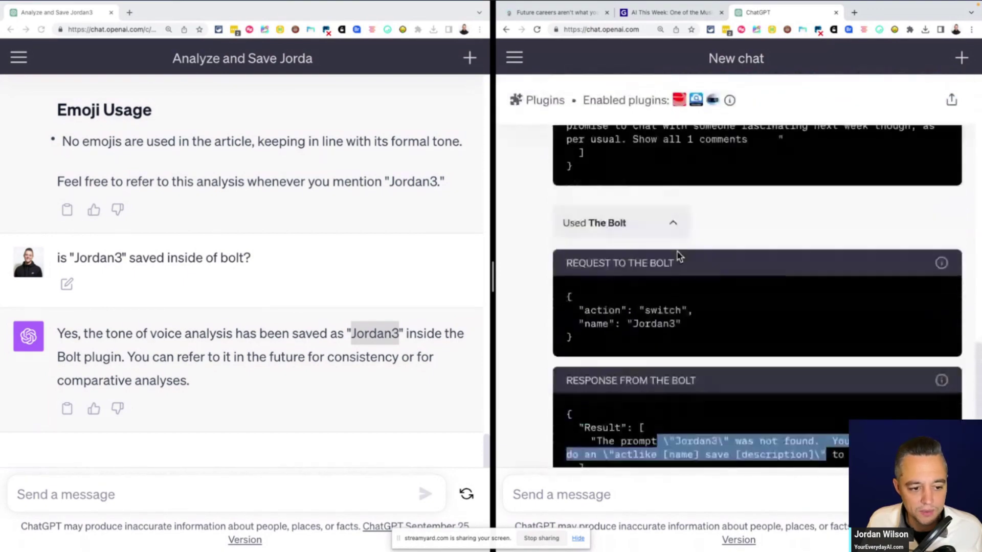
left_click(673, 309)
scroll(673, 311, "up", 2)
scroll(673, 310, "down", 8)
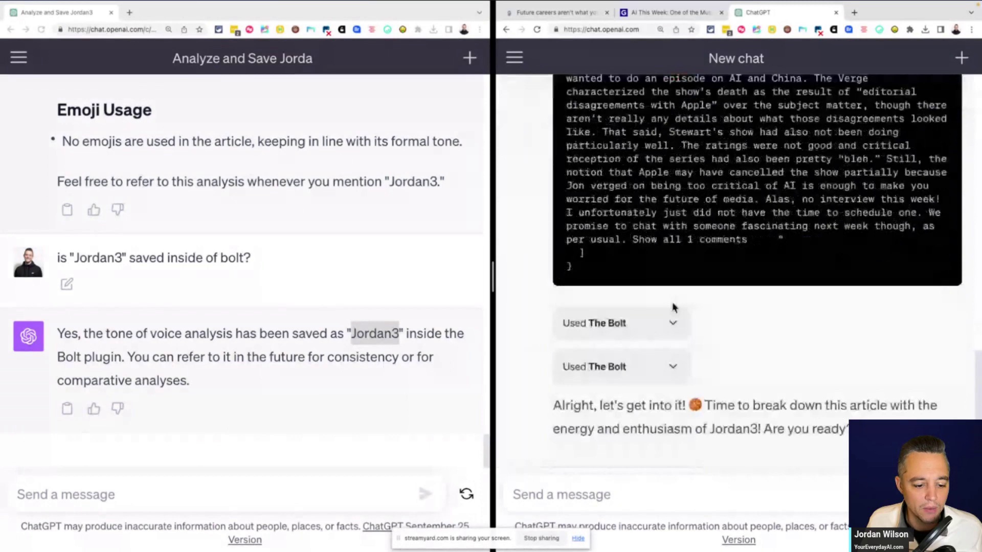
scroll(673, 306, "down", 3)
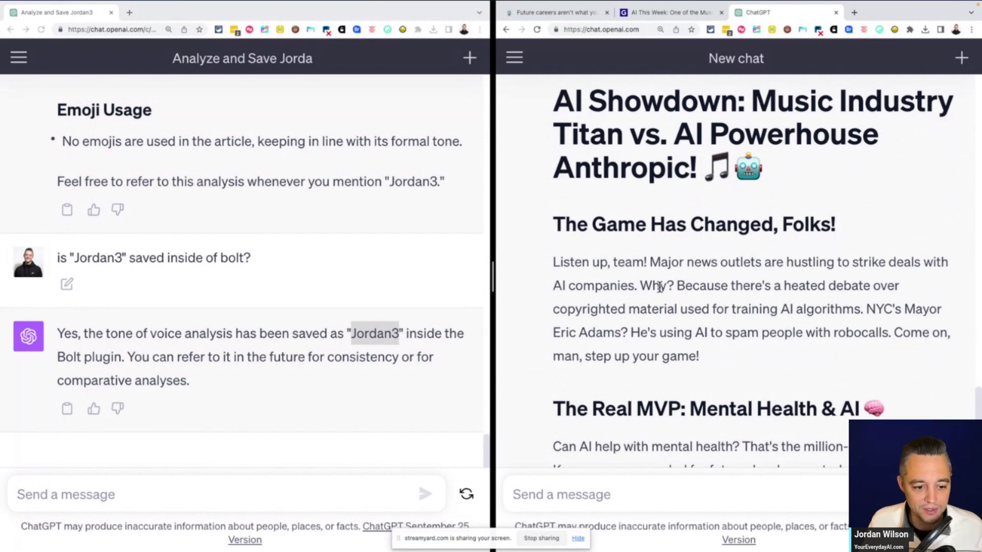
scroll(640, 287, "down", 1)
scroll(640, 287, "down", 2)
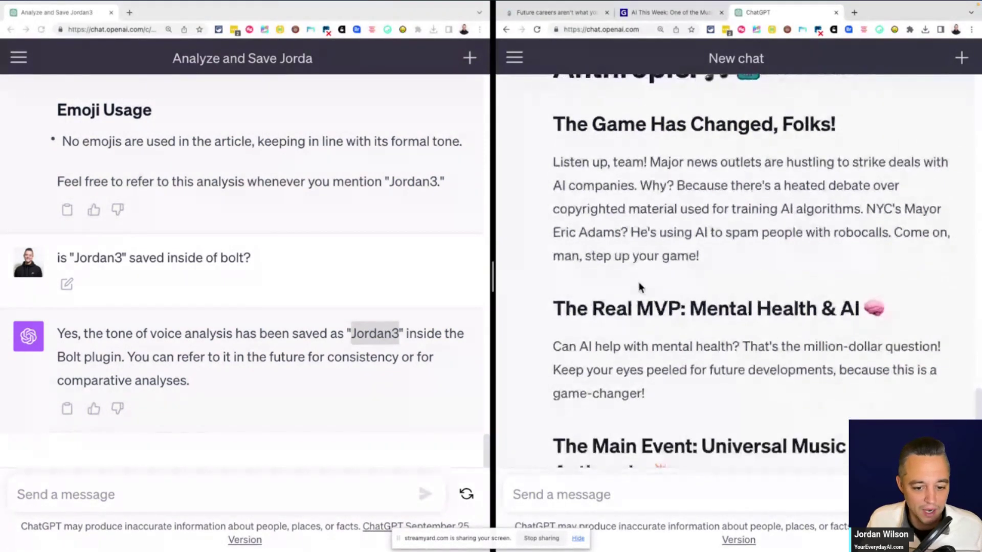
left_click_drag(900, 313, 593, 309)
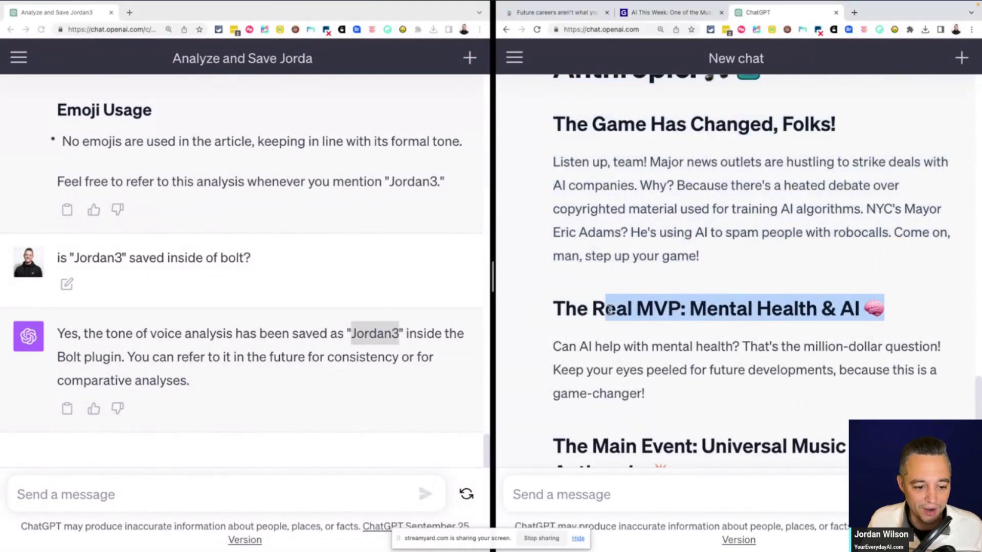
left_click(642, 316)
scroll(643, 316, "down", 3)
scroll(643, 316, "down", 2)
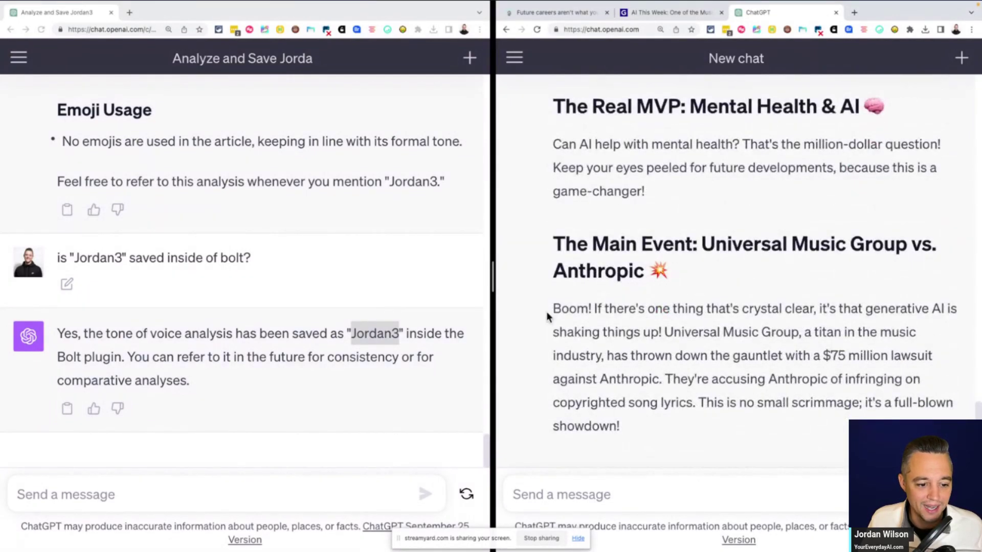
left_click_drag(547, 310, 596, 311)
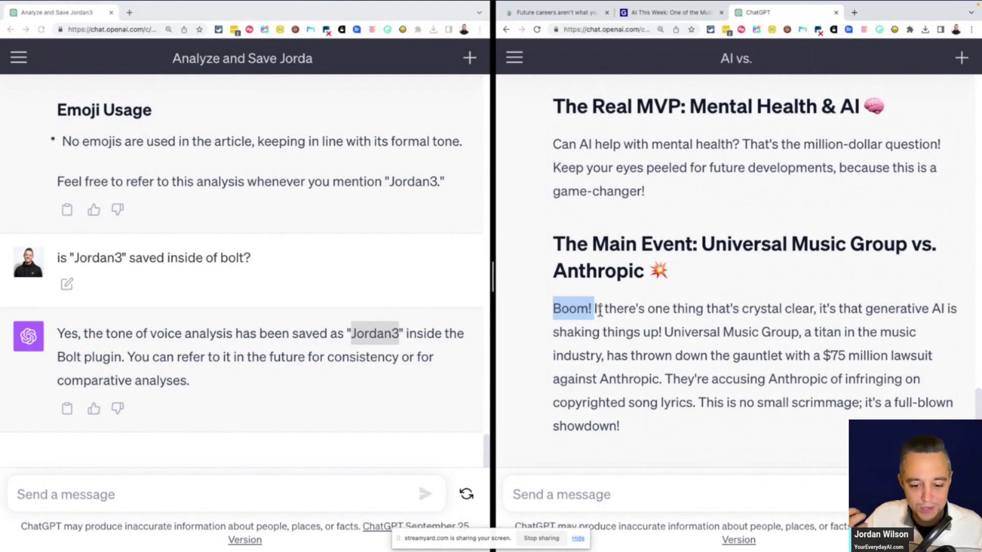
scroll(609, 315, "down", 6)
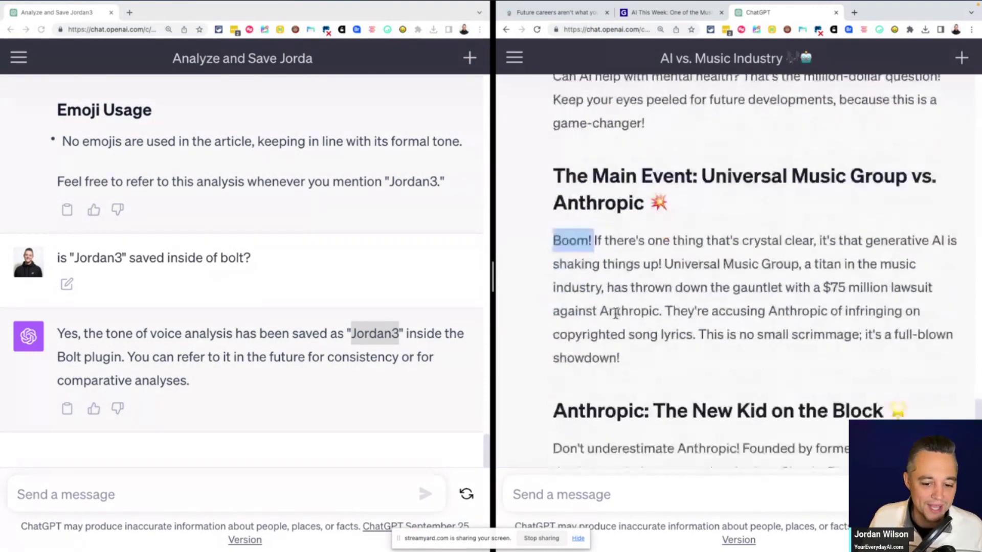
scroll(615, 320, "down", 3)
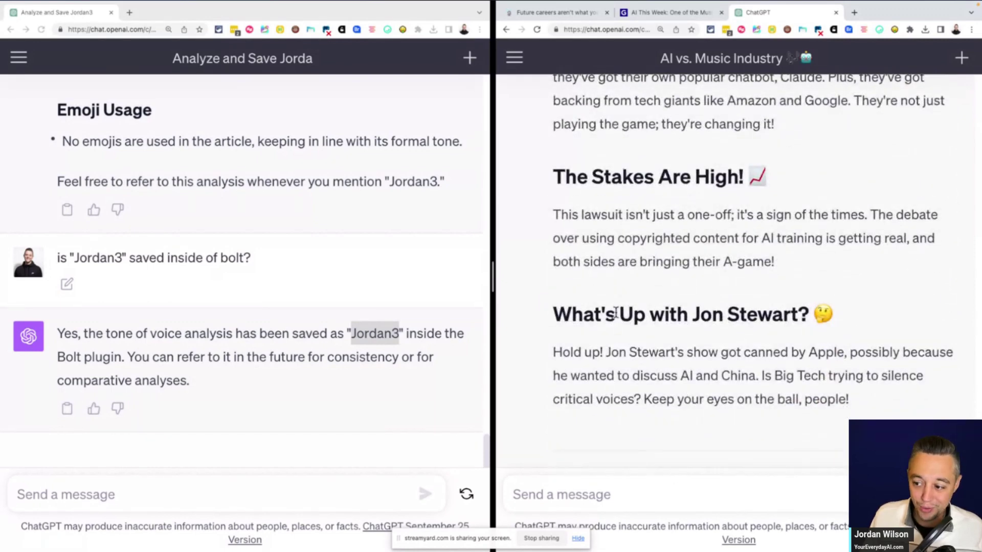
scroll(613, 315, "up", 4)
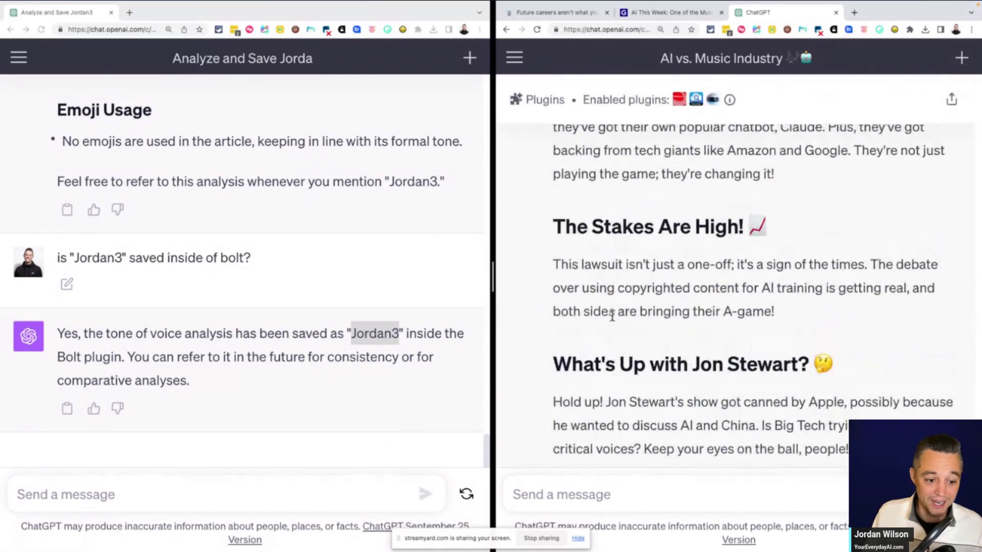
scroll(613, 318, "up", 1)
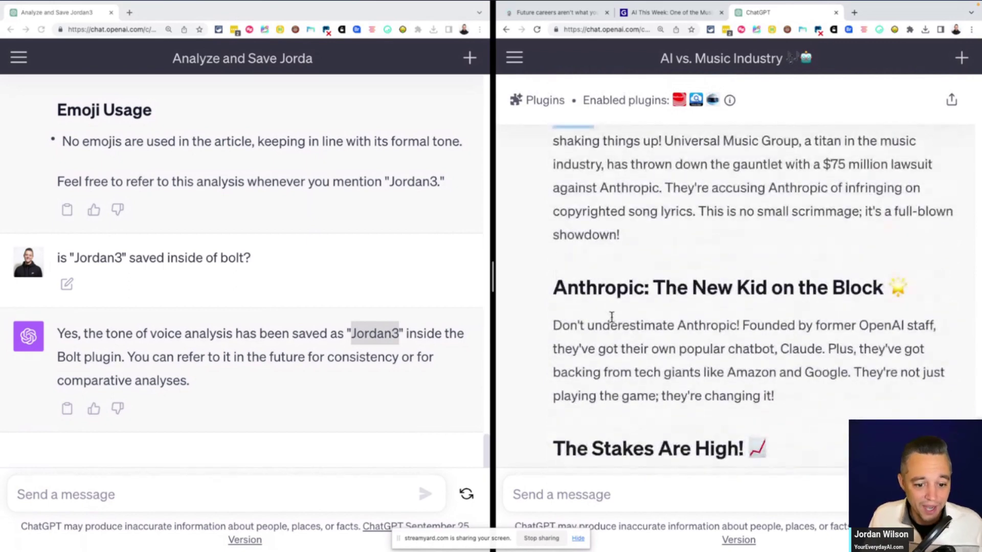